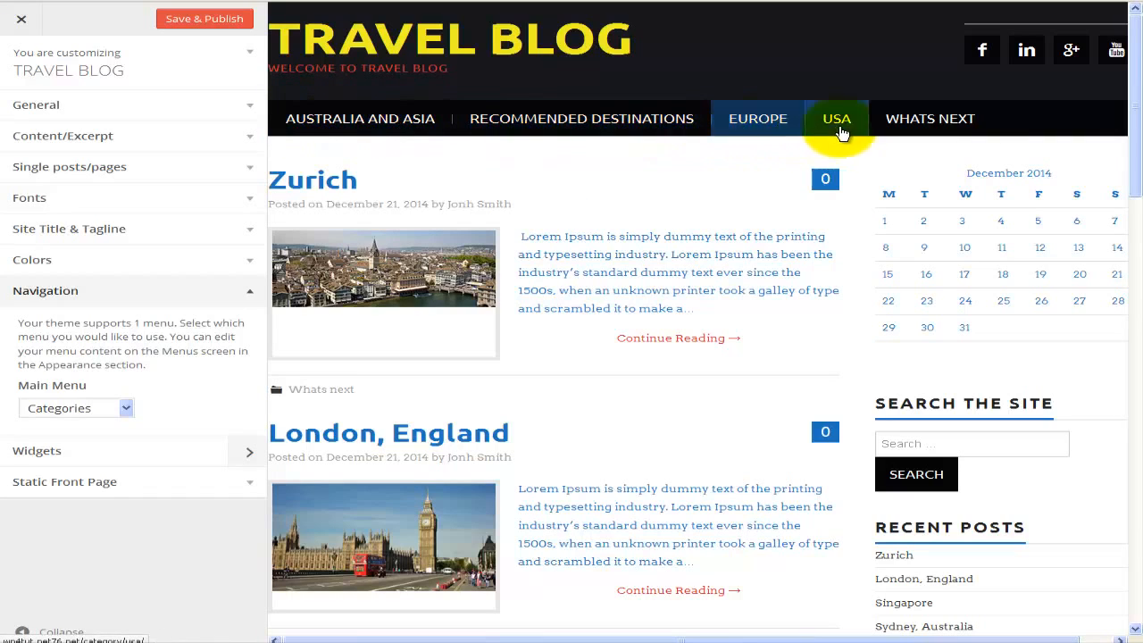
# - Preview Menu 1 and menu3 as the site's main menu, and switch back to the Categories menu
pyautogui.click(126, 407)
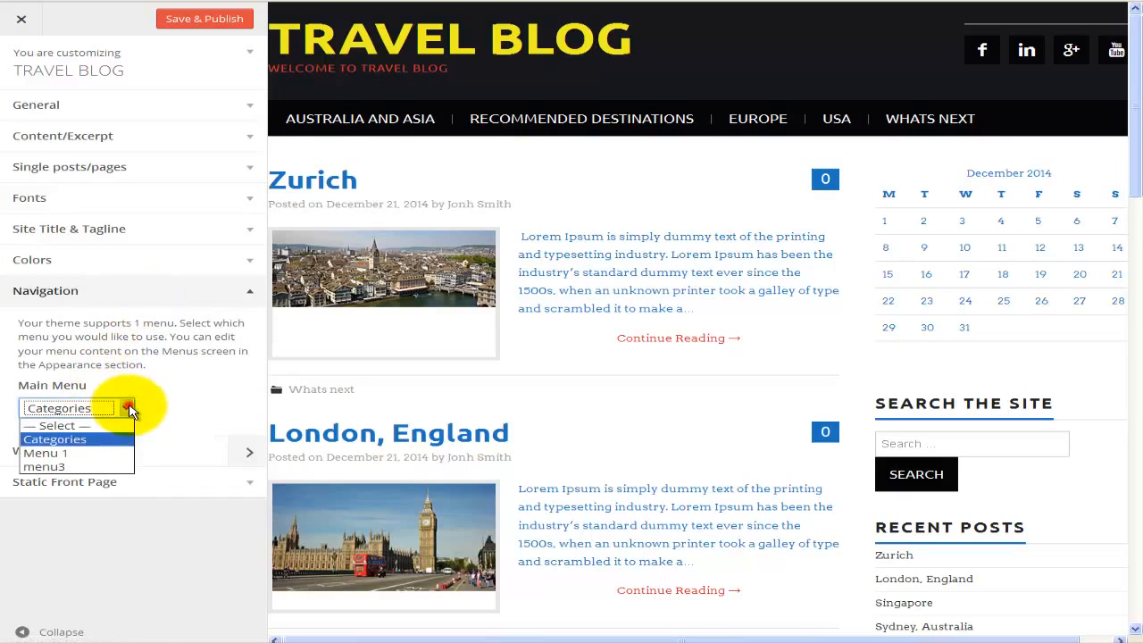
pyautogui.click(96, 454)
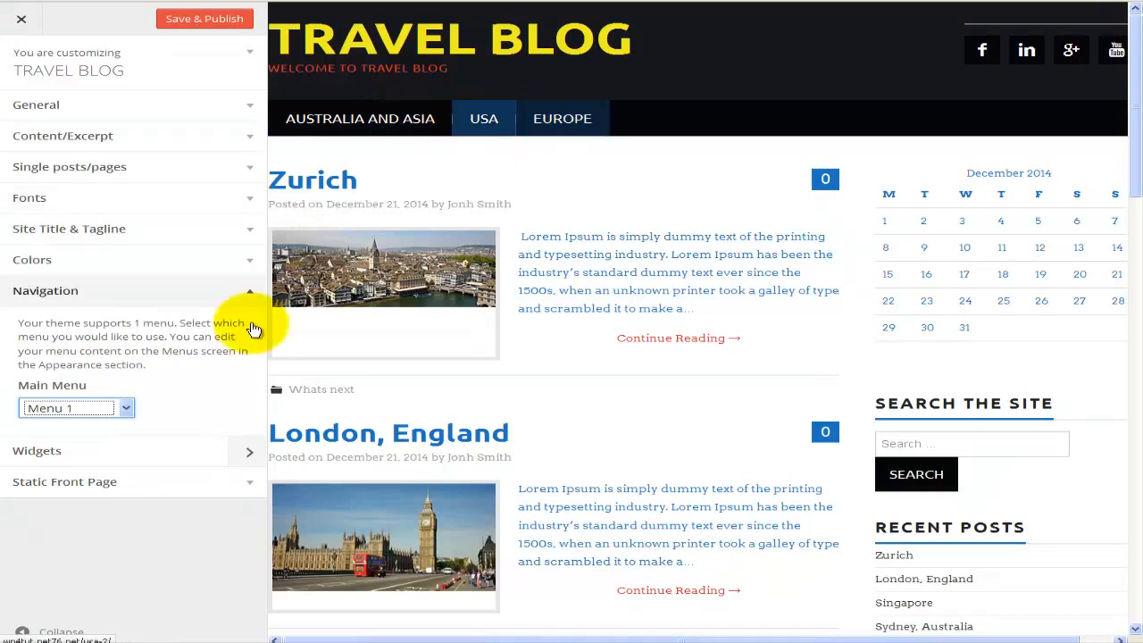
pyautogui.click(113, 411)
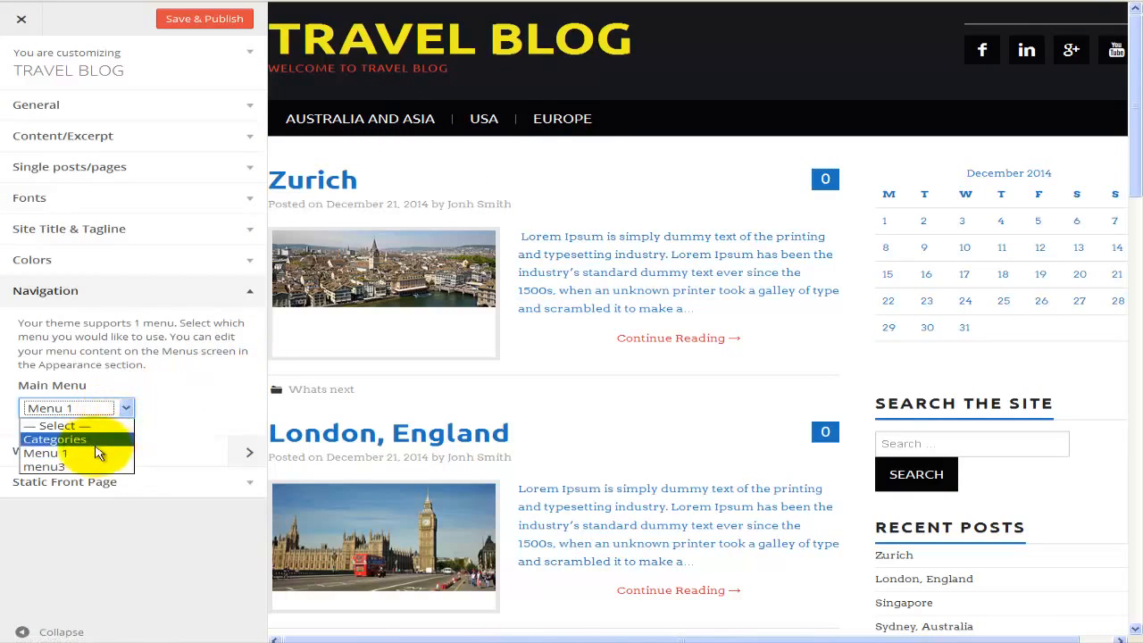
pyautogui.click(77, 466)
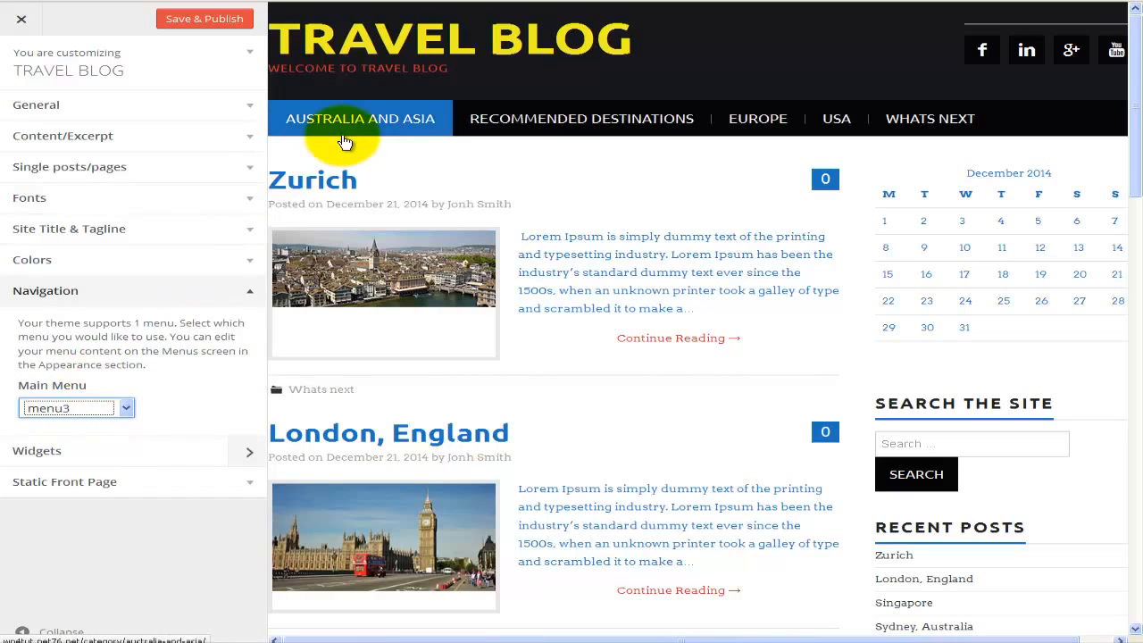
pyautogui.click(100, 406)
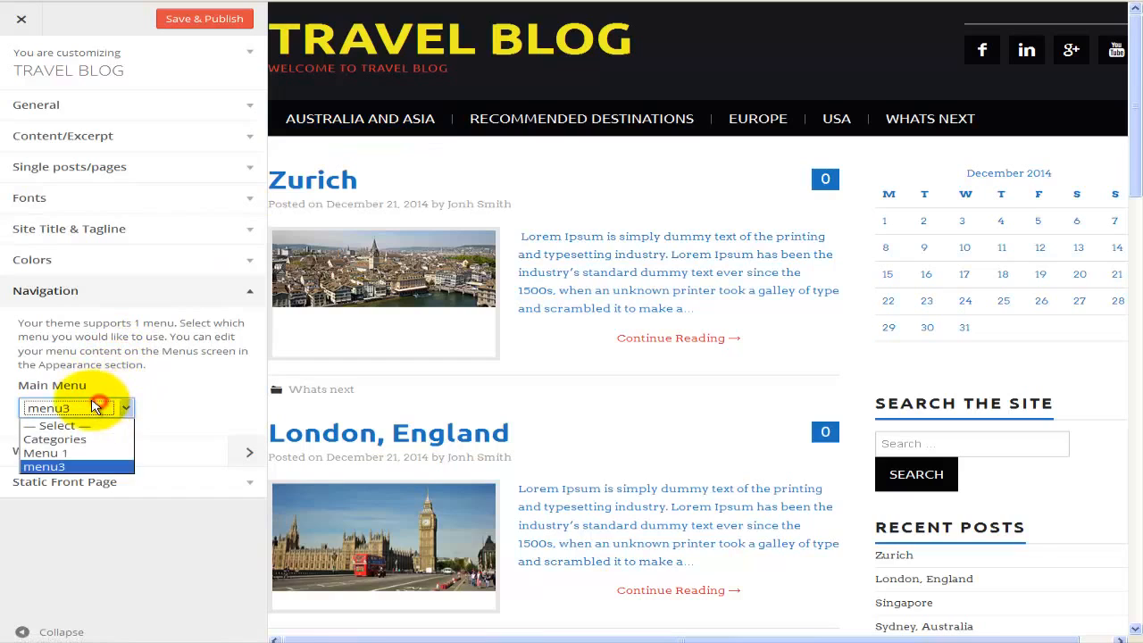
pyautogui.click(87, 438)
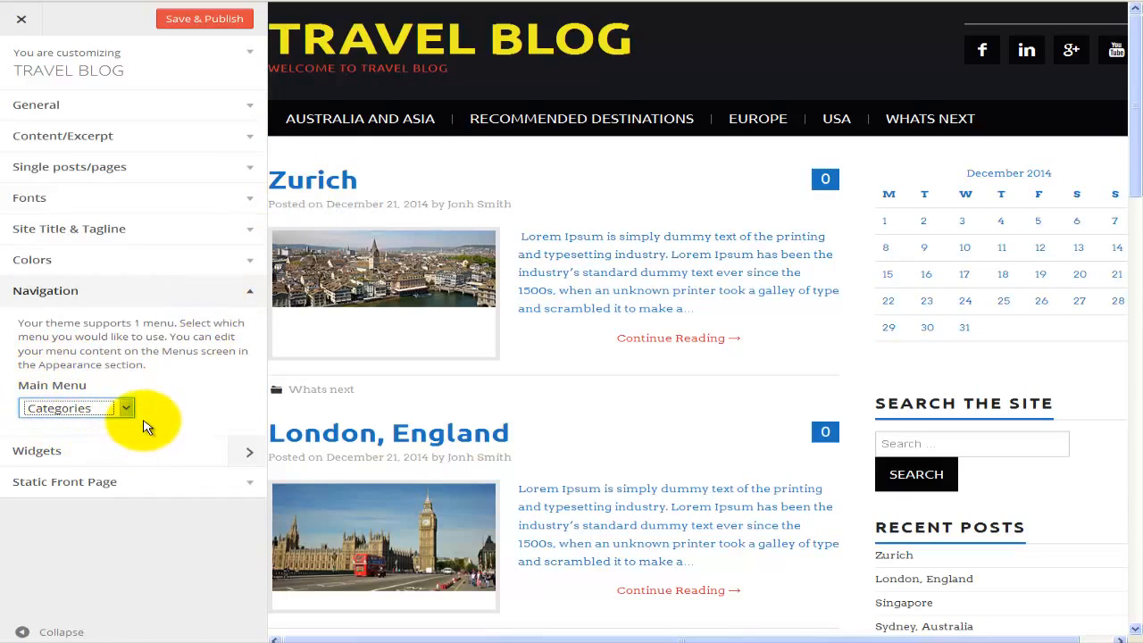
# - Add a Search widget to the Header widget area
pyautogui.click(122, 450)
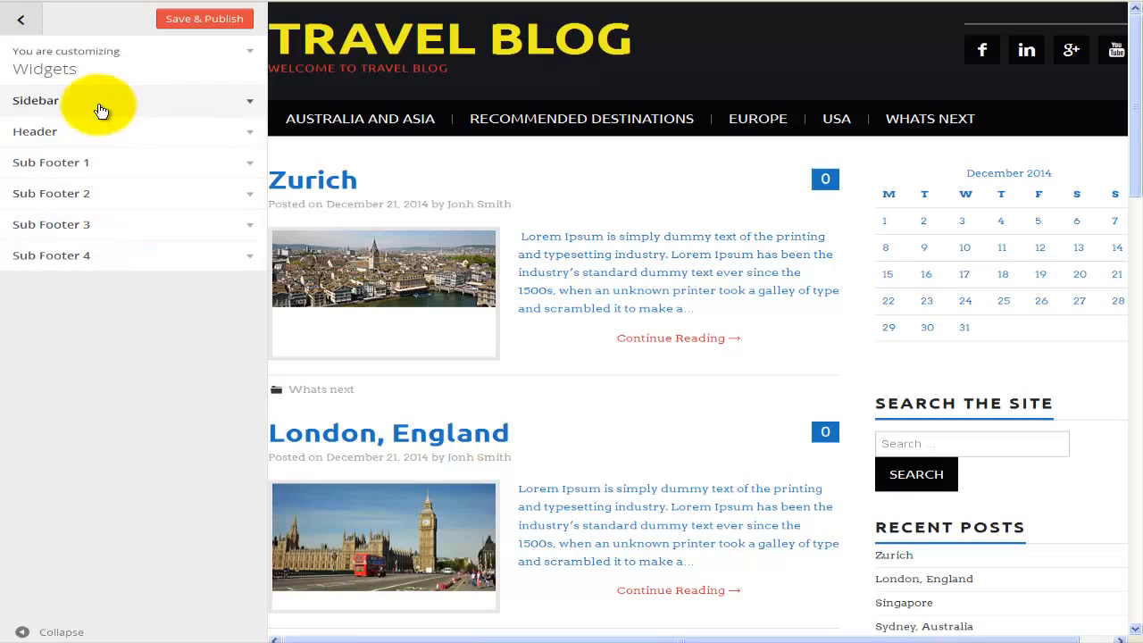
pyautogui.click(95, 136)
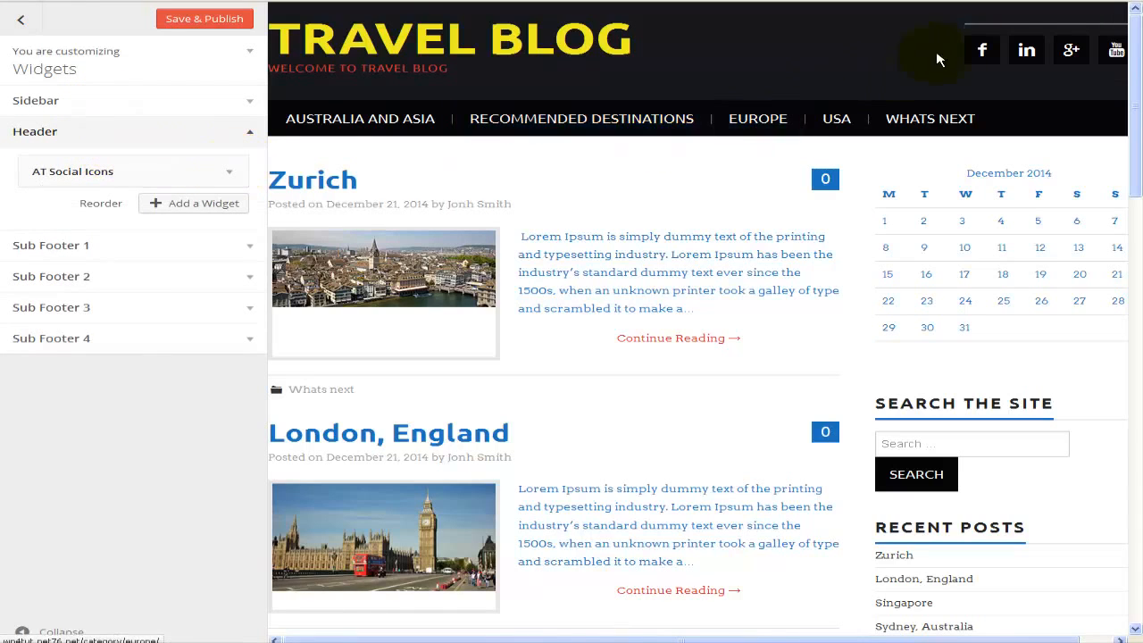
pyautogui.click(198, 205)
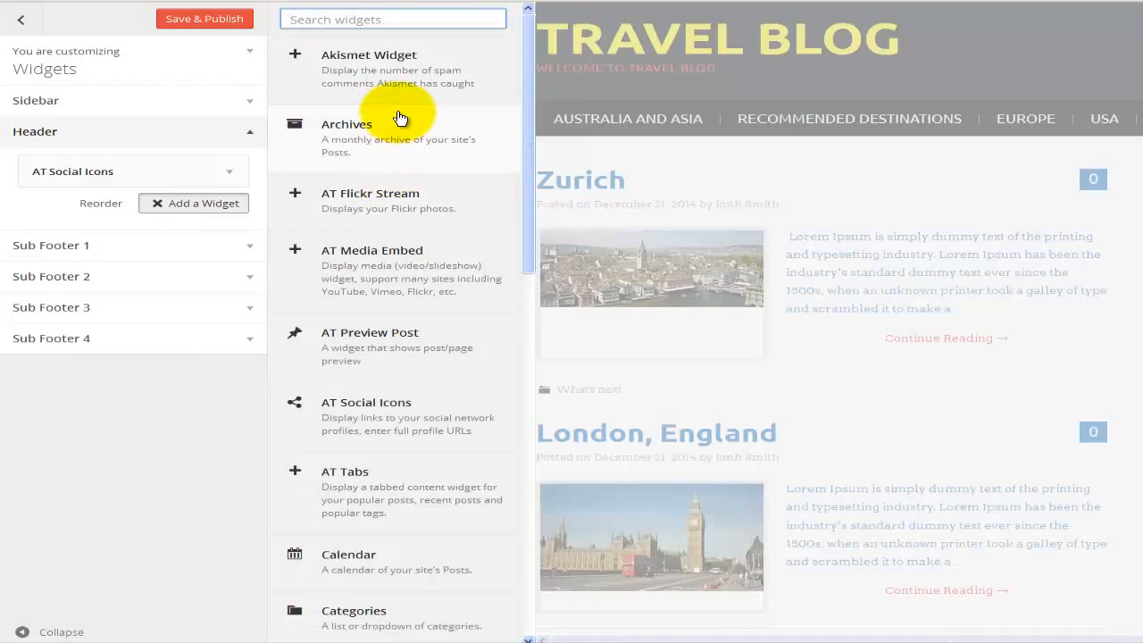
pyautogui.scroll(-4, 400, 119)
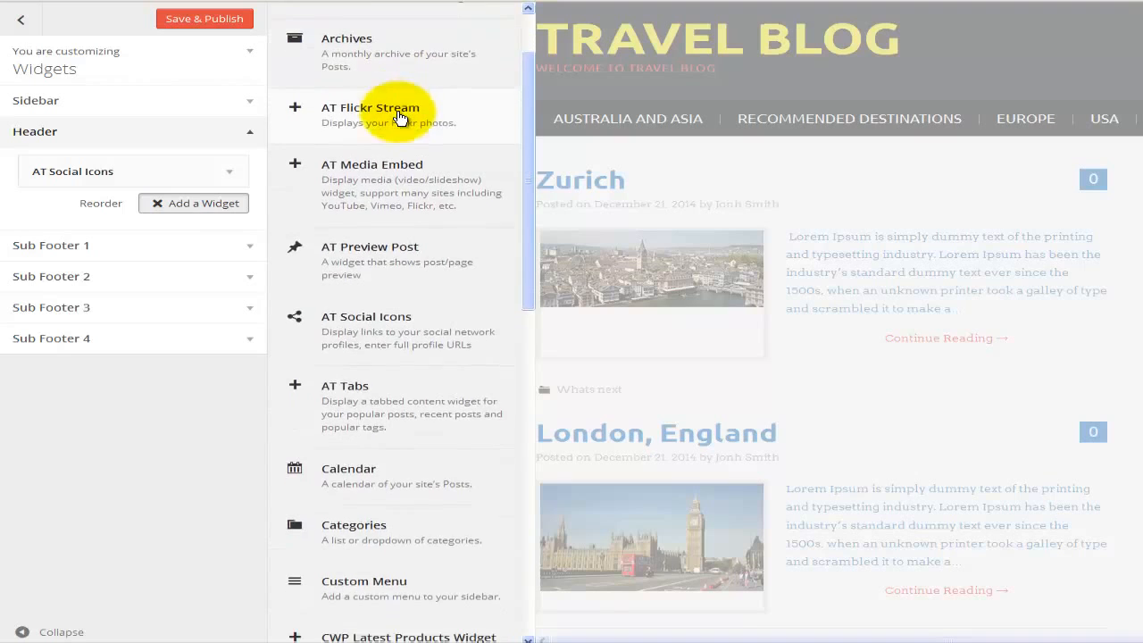
pyautogui.scroll(-3, 400, 119)
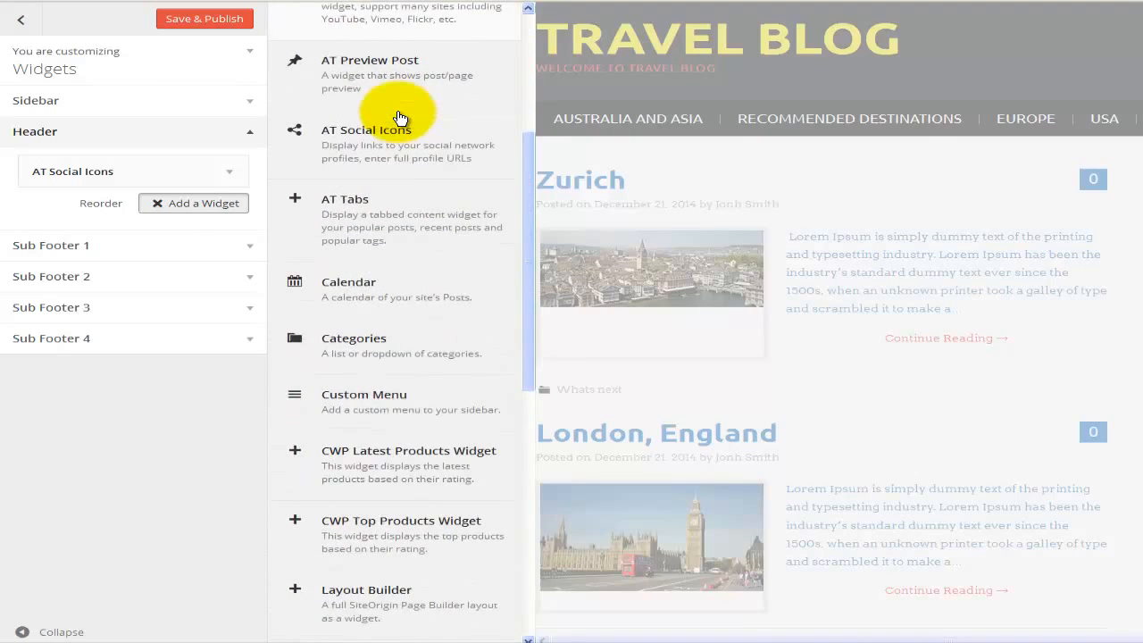
pyautogui.scroll(-5, 400, 119)
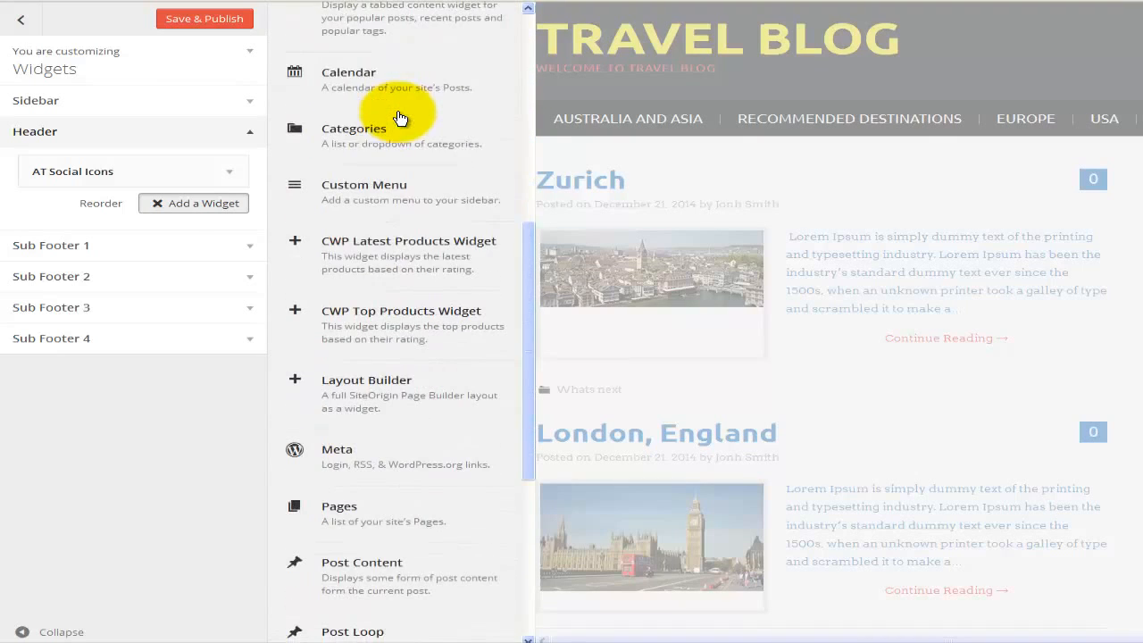
pyautogui.scroll(-9, 400, 119)
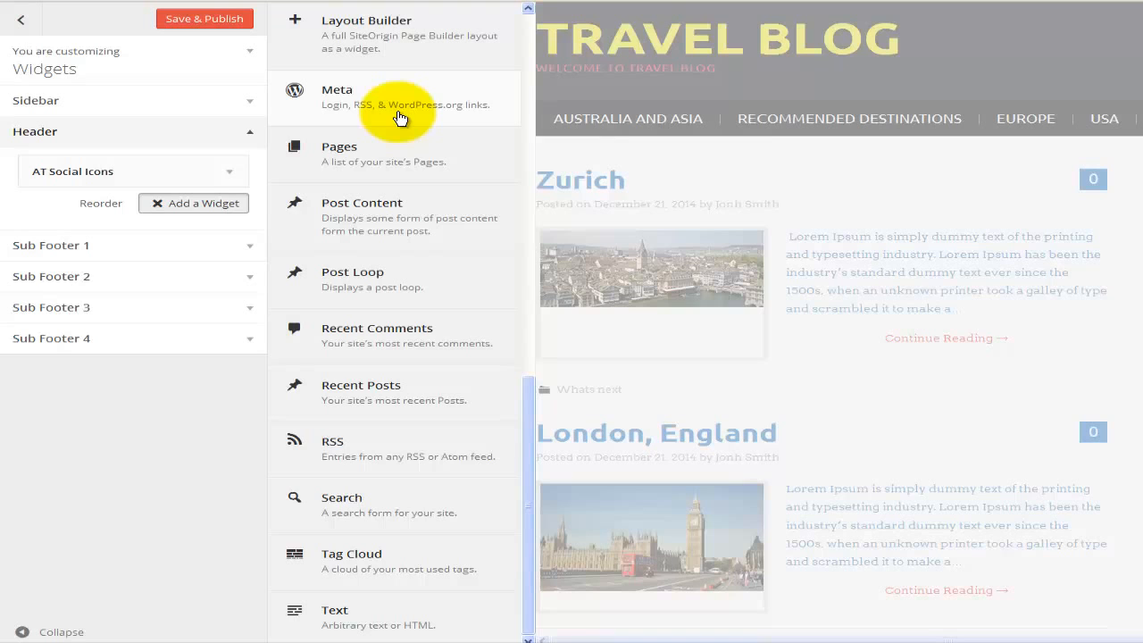
pyautogui.click(368, 501)
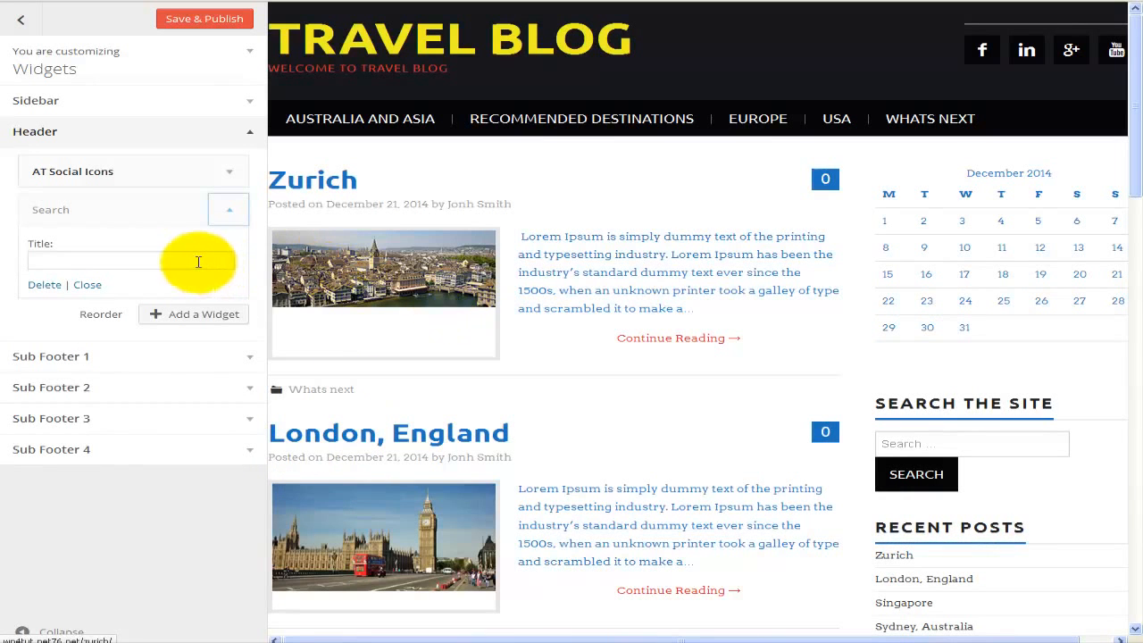
# - Title the header's Search widget "Search" and publish the theme customizations
pyautogui.click(198, 261)
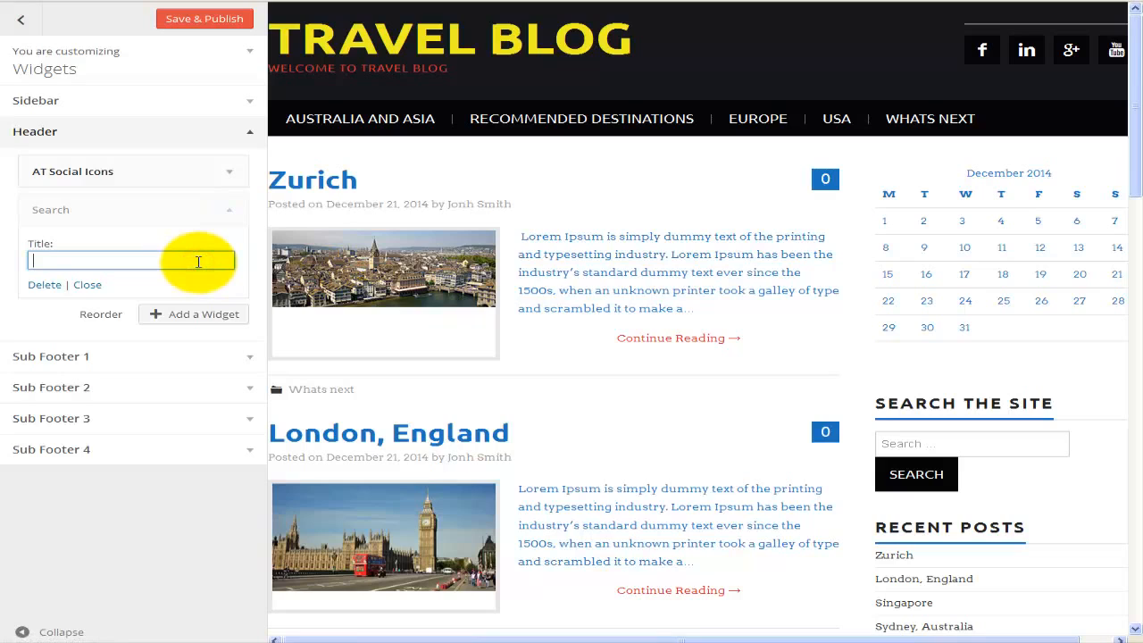
pyautogui.write('Sera')
pyautogui.press('BackSpace')
pyautogui.press('BackSpace')
pyautogui.write('S')
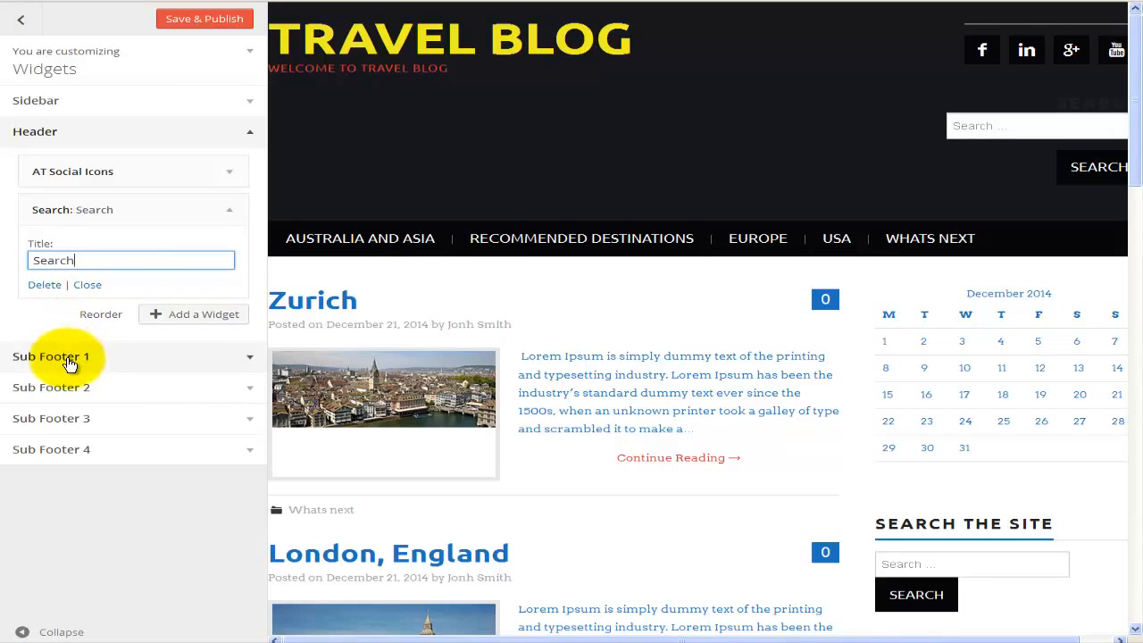
pyautogui.click(152, 497)
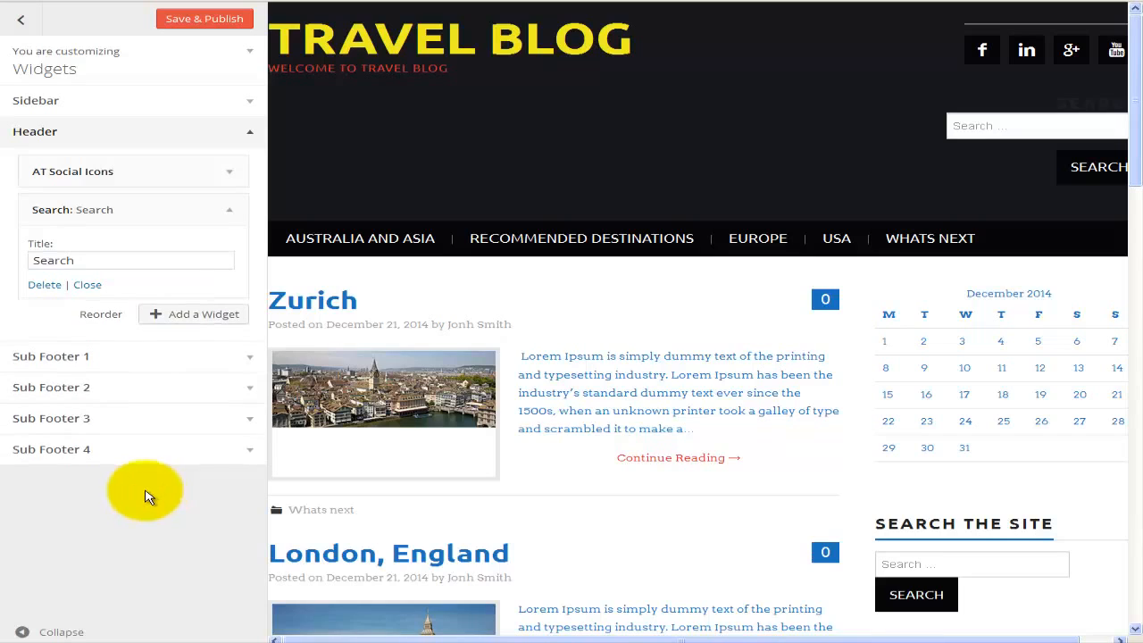
pyautogui.click(185, 25)
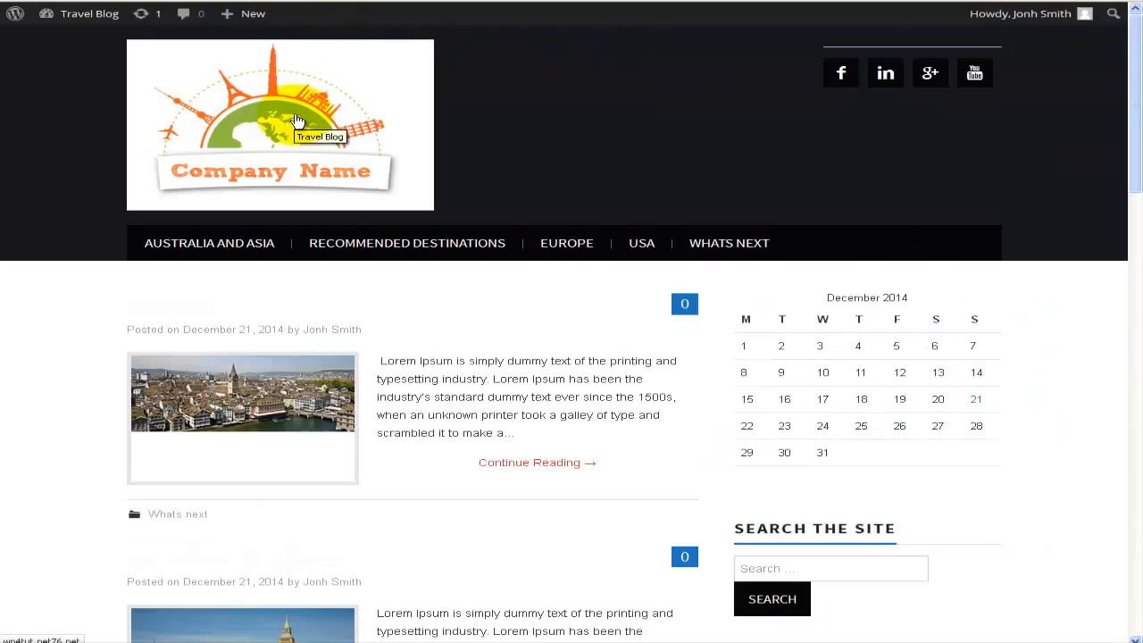
# - Reload the live blog's home page and examine the published header, search box, menu and posts
pyautogui.click(404, 184)
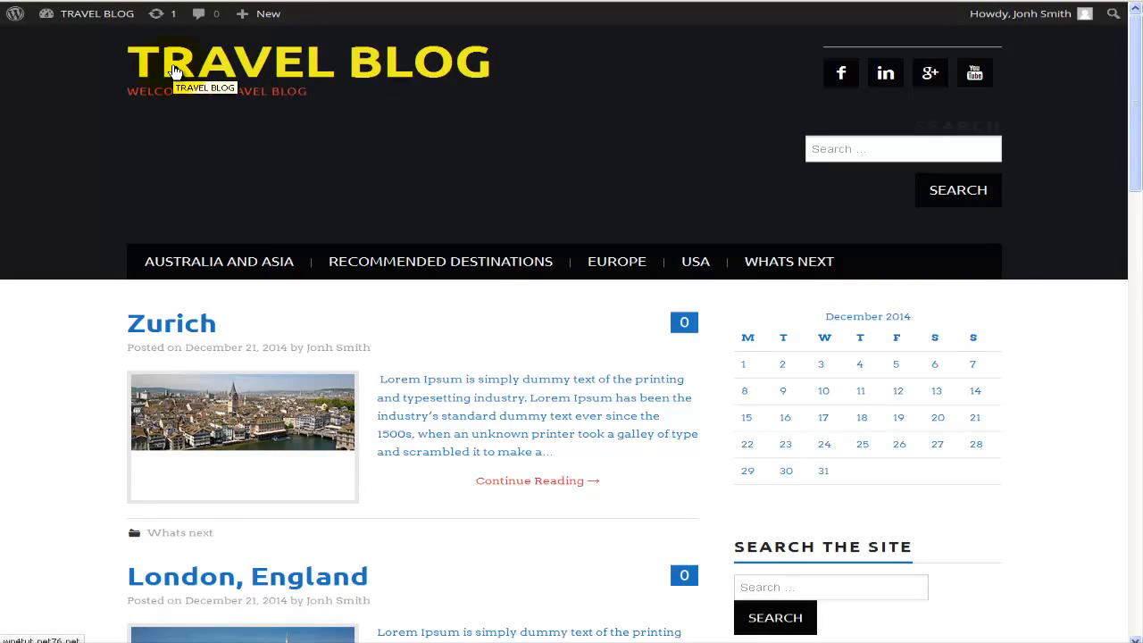
pyautogui.click(820, 150)
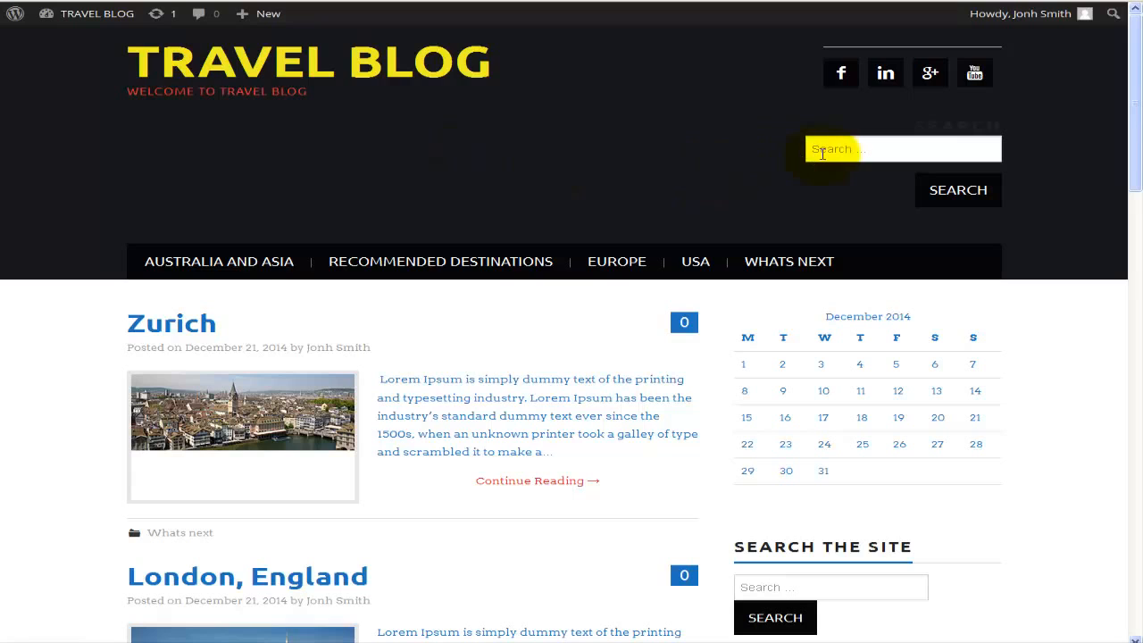
pyautogui.scroll(-1, 821, 156)
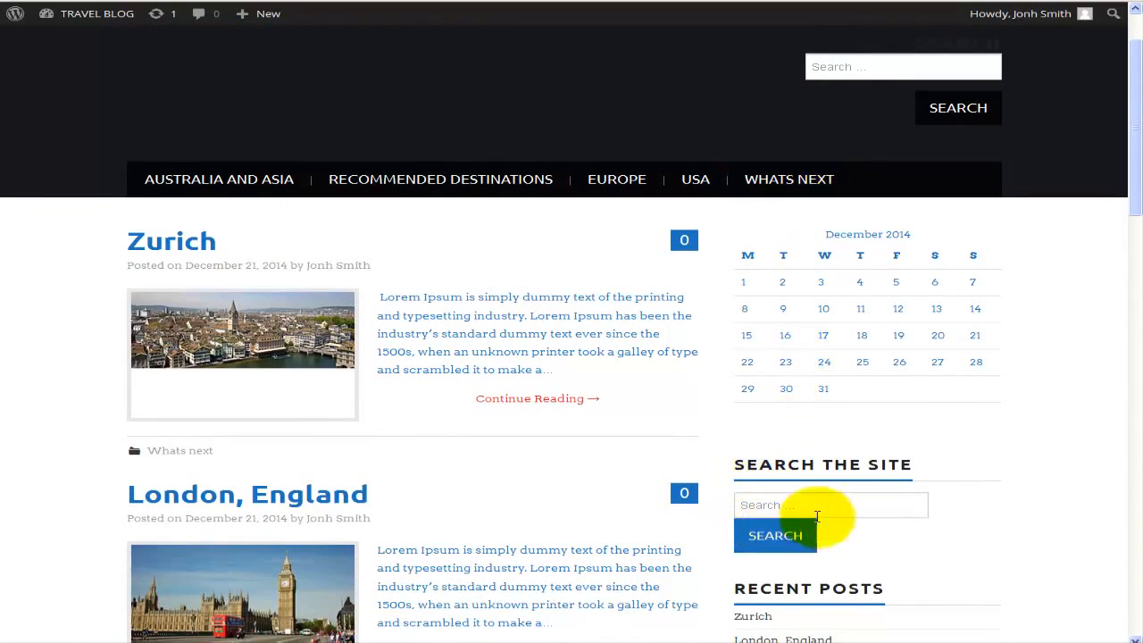
pyautogui.scroll(1, 755, 506)
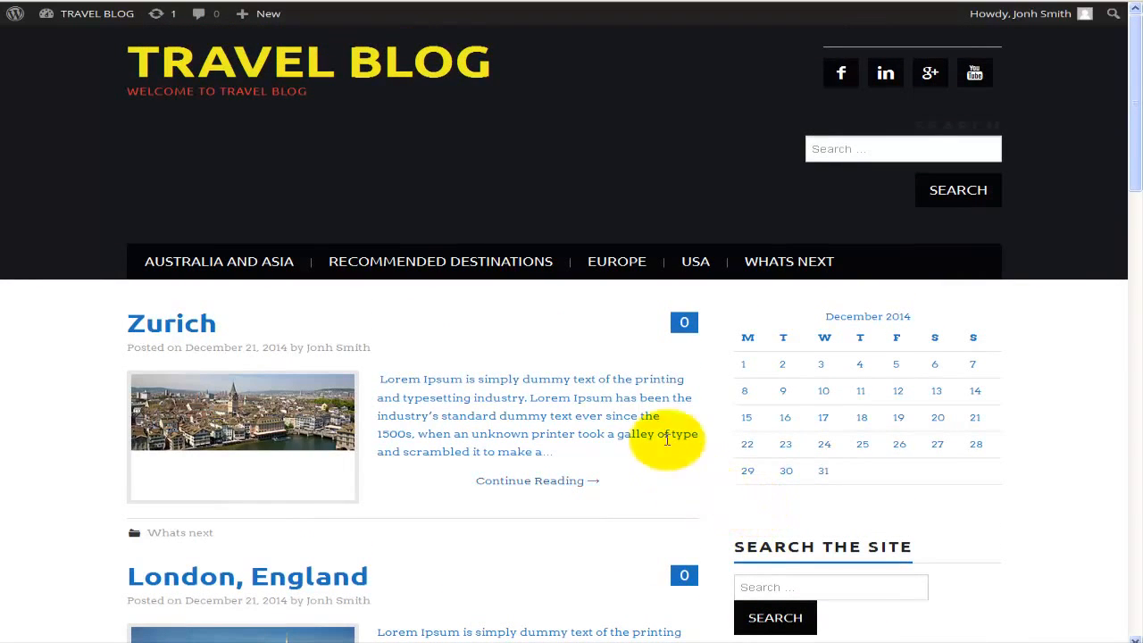
pyautogui.scroll(-4, 625, 394)
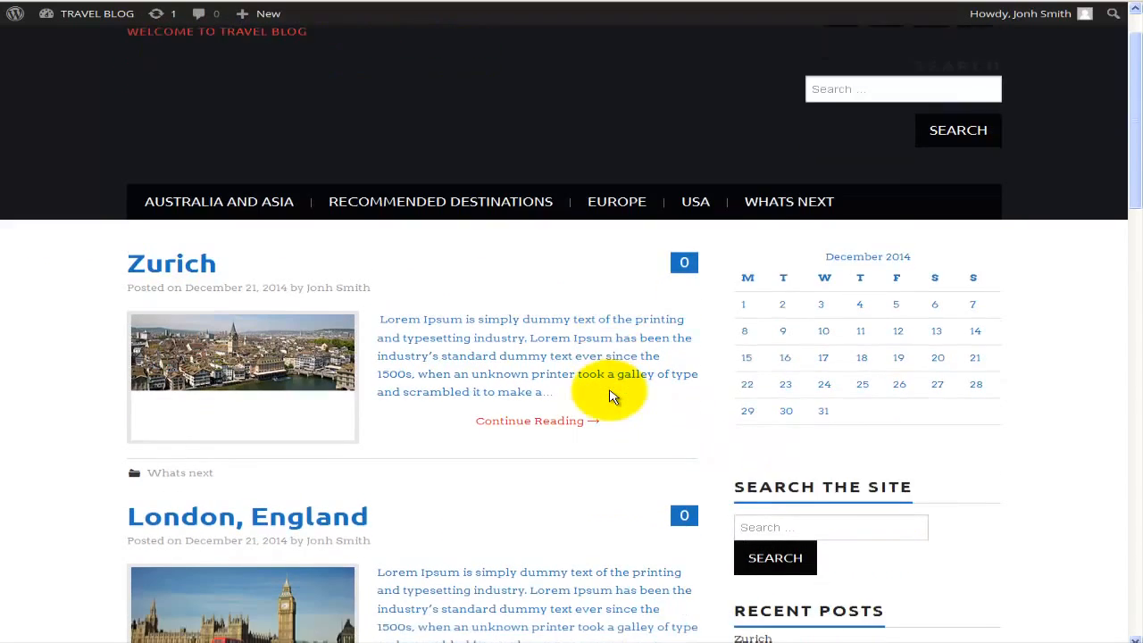
pyautogui.scroll(-2, 613, 383)
pyautogui.scroll(6, 613, 390)
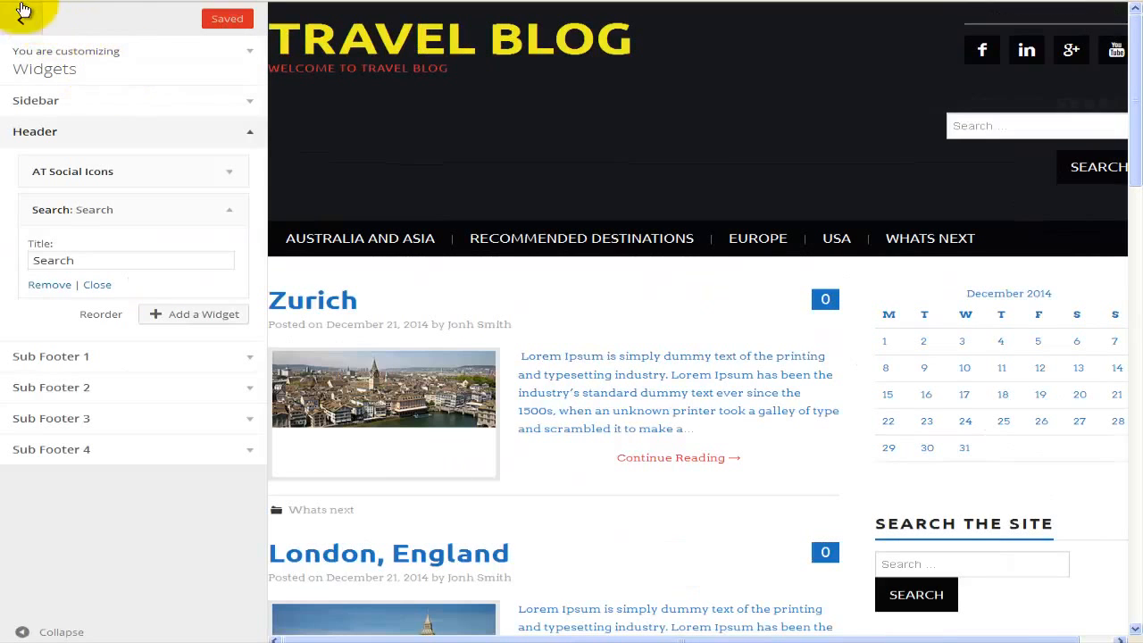
# - Leave the theme customizer for the dashboard and open the list of all posts
pyautogui.click(23, 11)
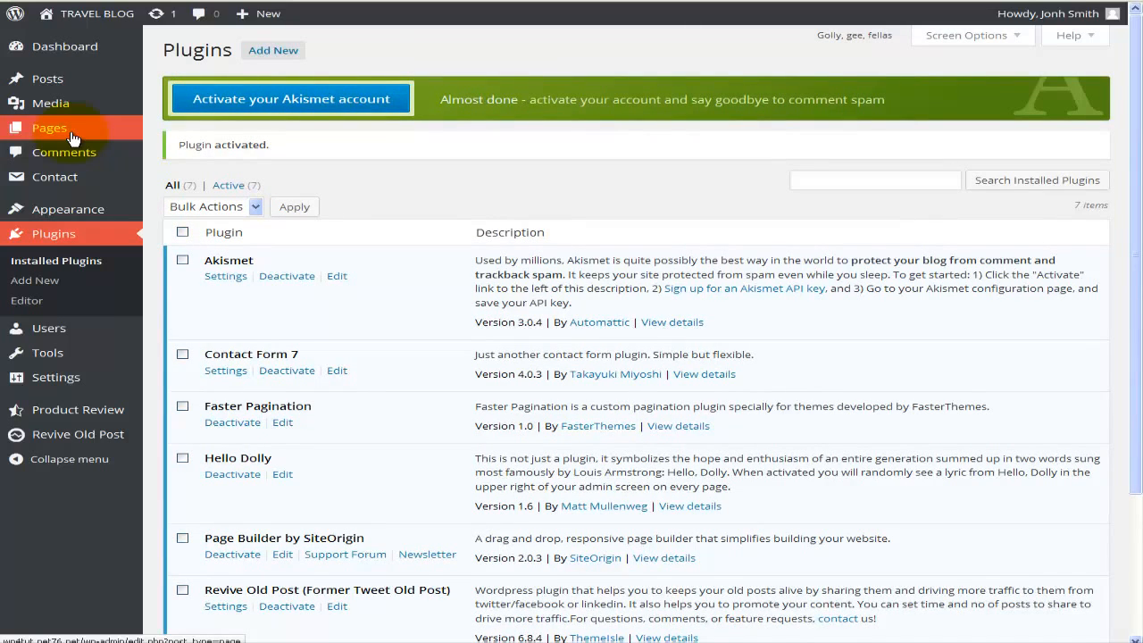
pyautogui.click(59, 82)
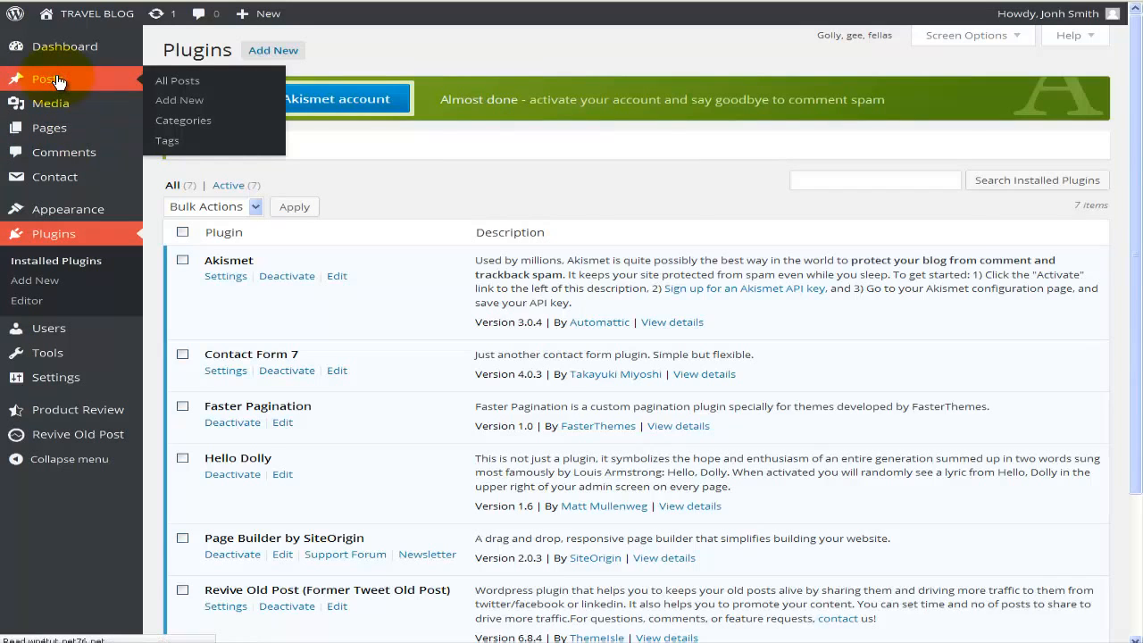
pyautogui.click(56, 82)
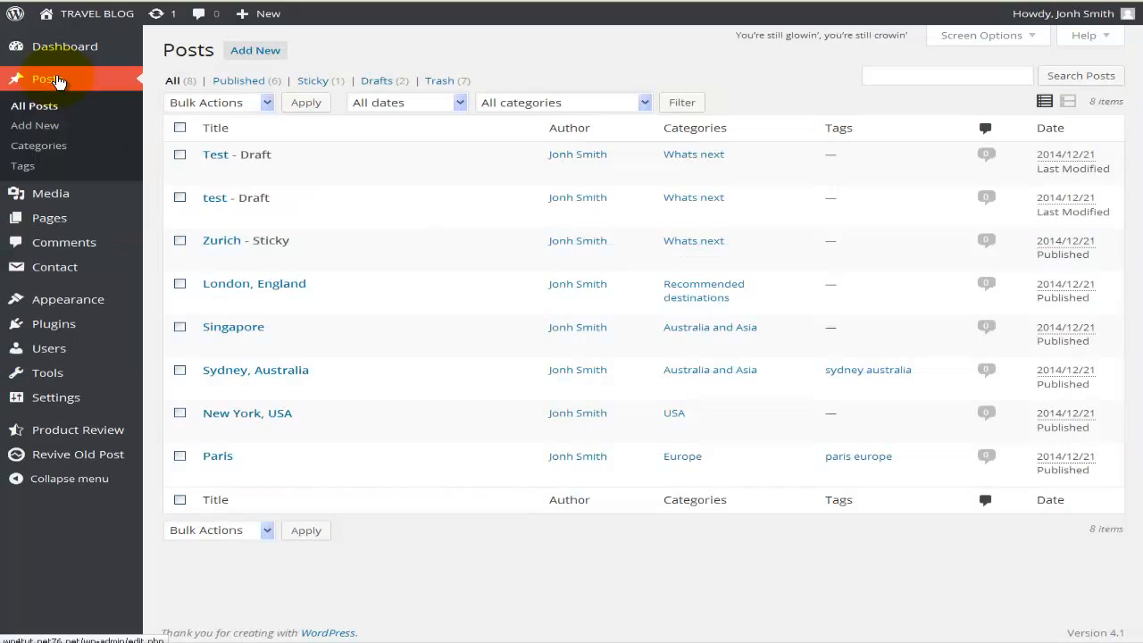
# - Open the post categories page and check the parent and description fields for a new category
pyautogui.click(56, 150)
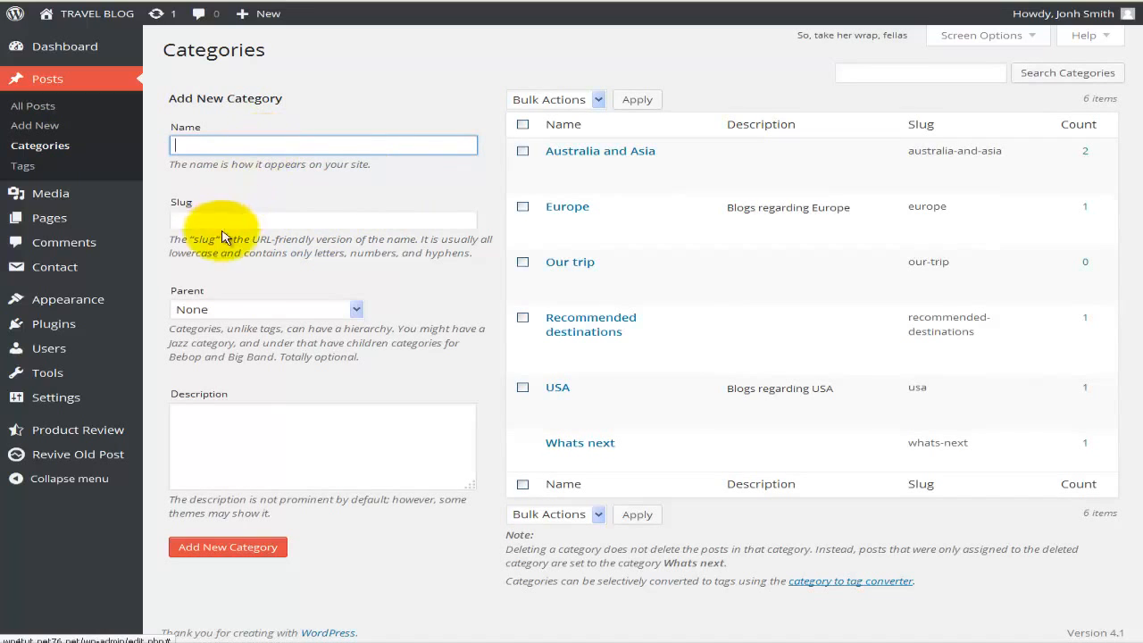
pyautogui.click(255, 310)
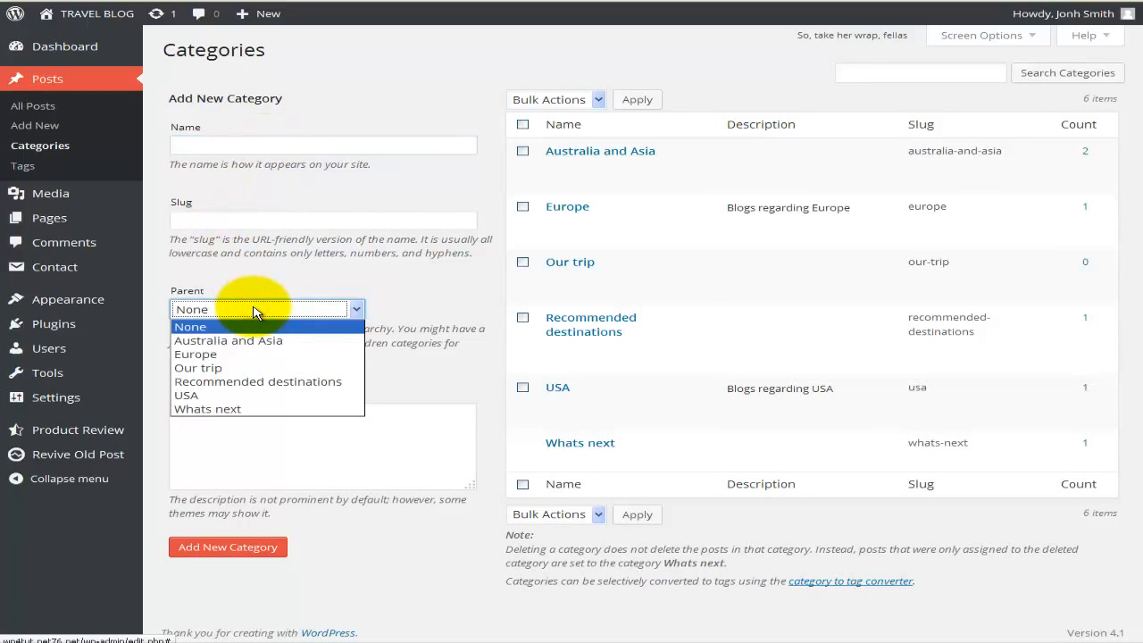
pyautogui.click(252, 310)
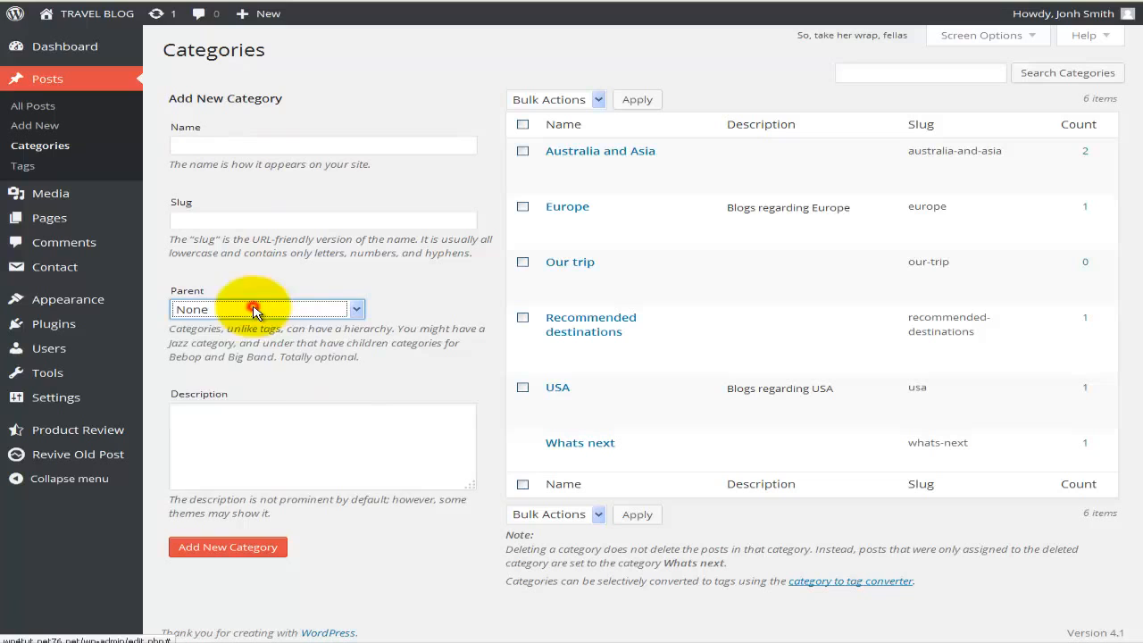
pyautogui.click(230, 421)
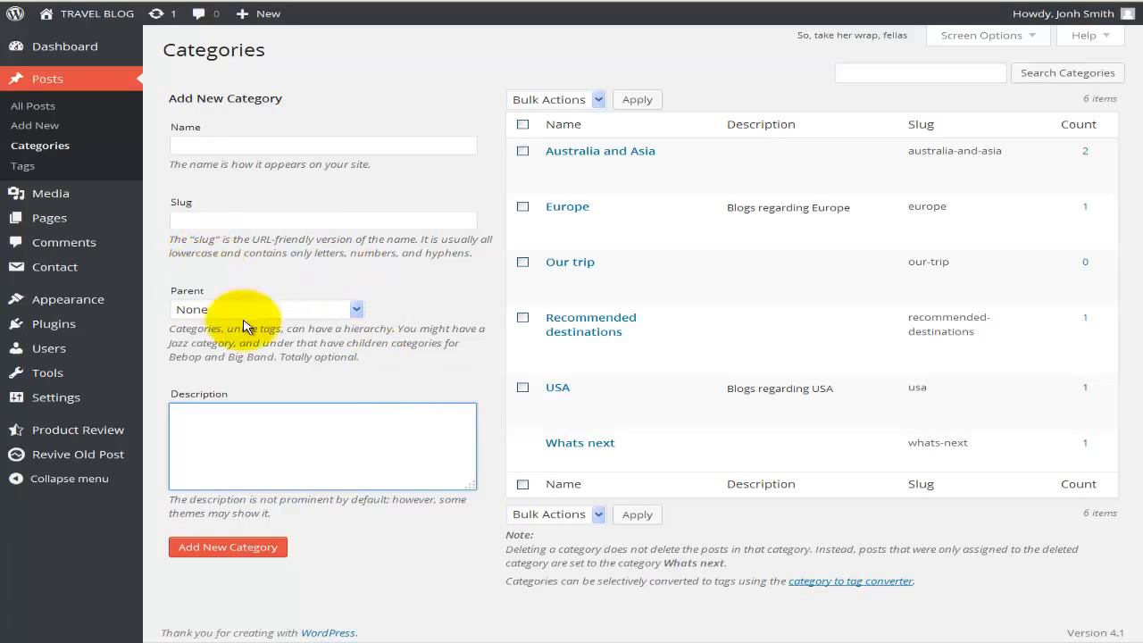
# - Open a blank new post and look over its categories, tags and featured image settings
pyautogui.click(47, 127)
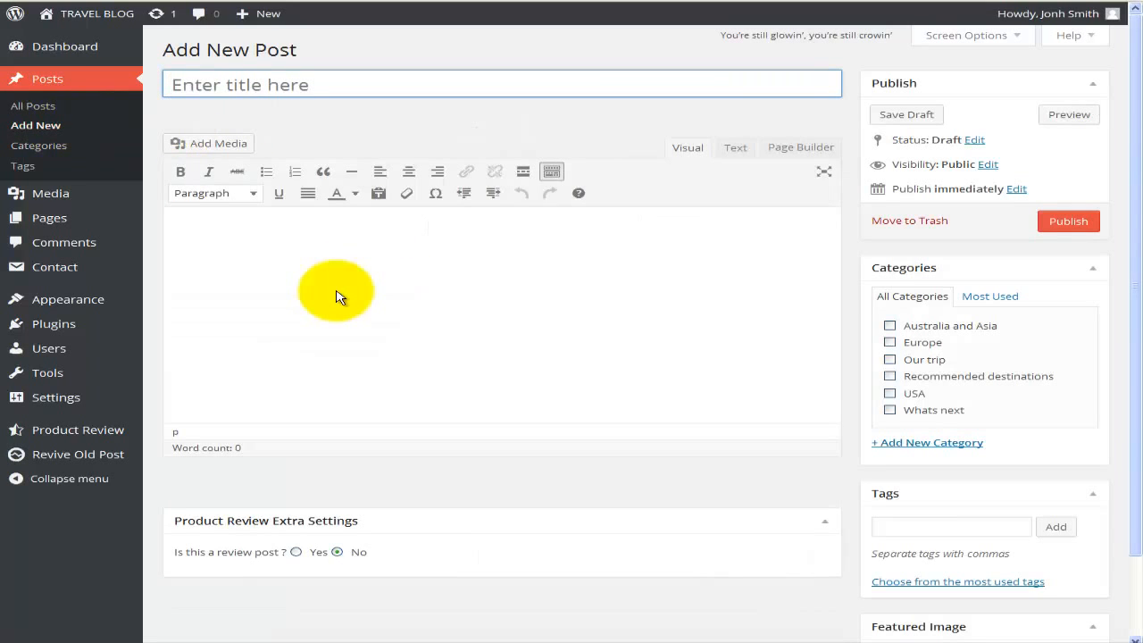
pyautogui.scroll(-1, 341, 299)
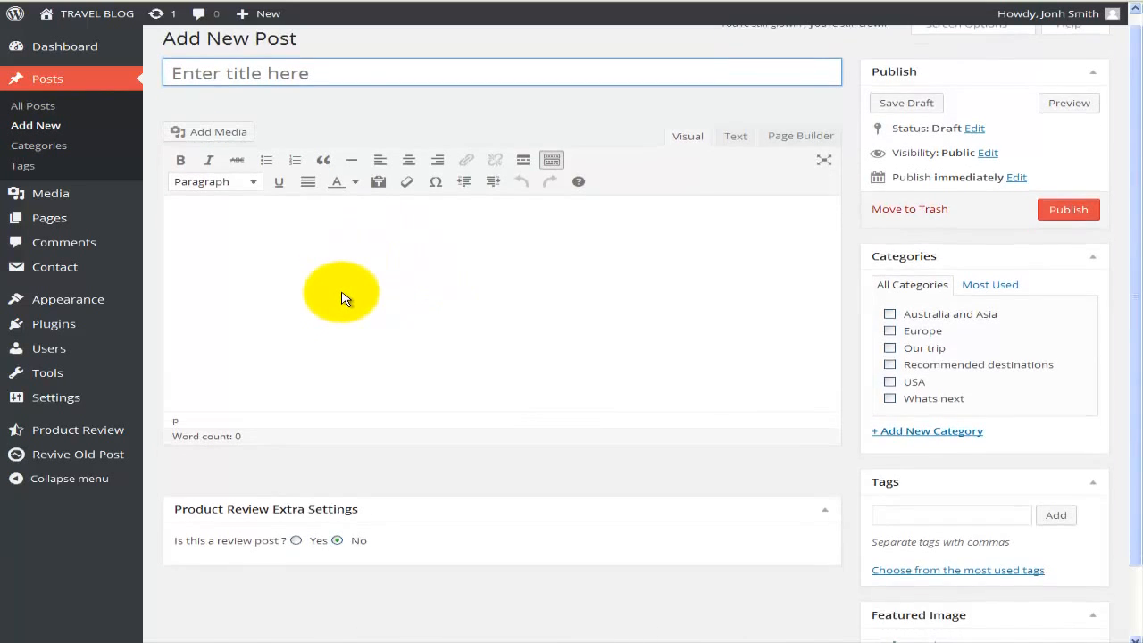
pyautogui.scroll(-1, 341, 299)
pyautogui.scroll(1, 341, 299)
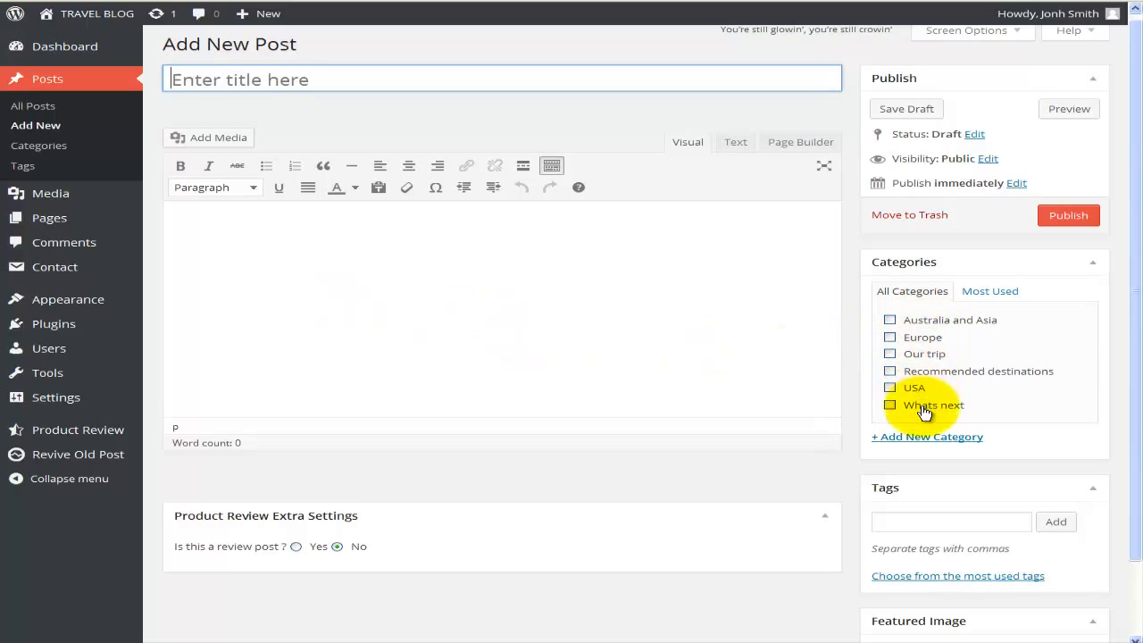
pyautogui.scroll(-1, 905, 547)
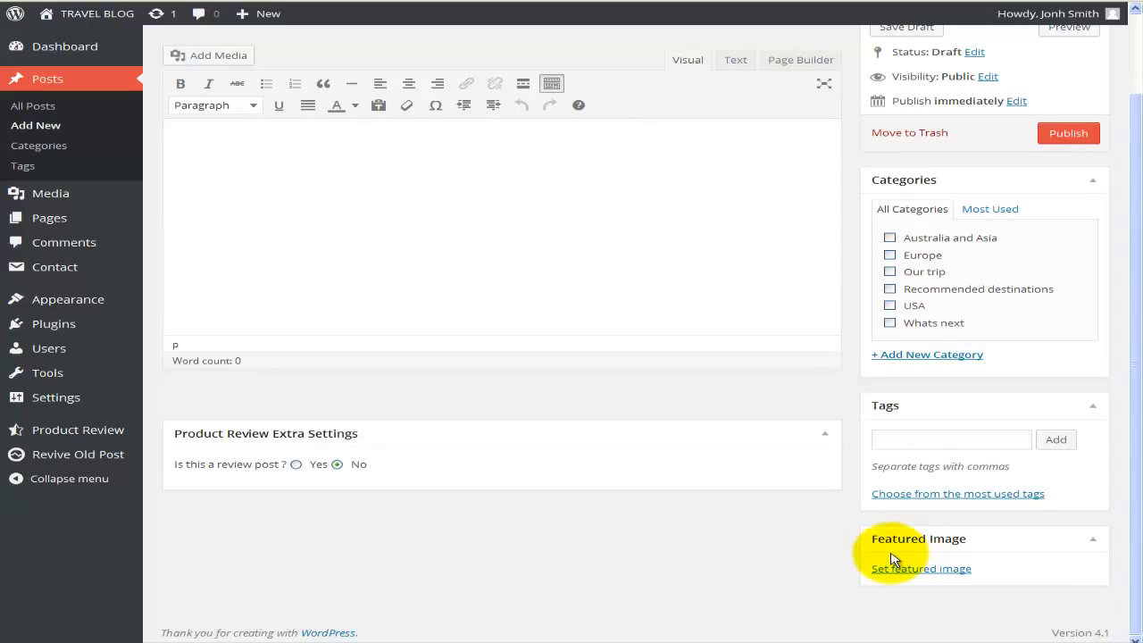
# - Open the blog's menu editor and create a new menu named category 2
pyautogui.scroll(1, 875, 564)
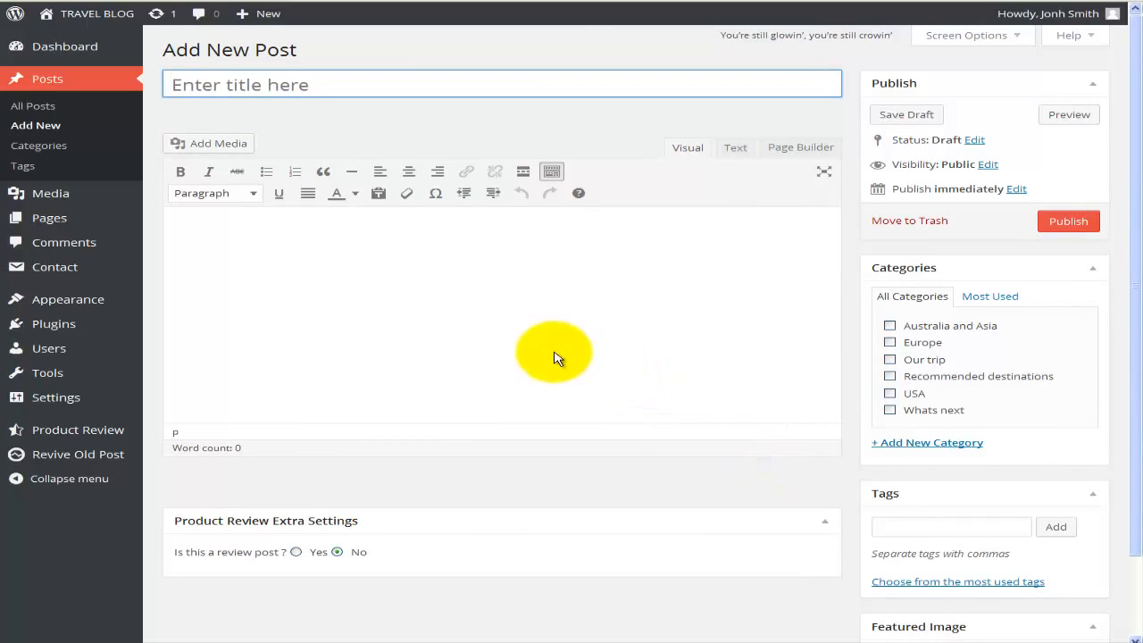
pyautogui.moveTo(104, 301)
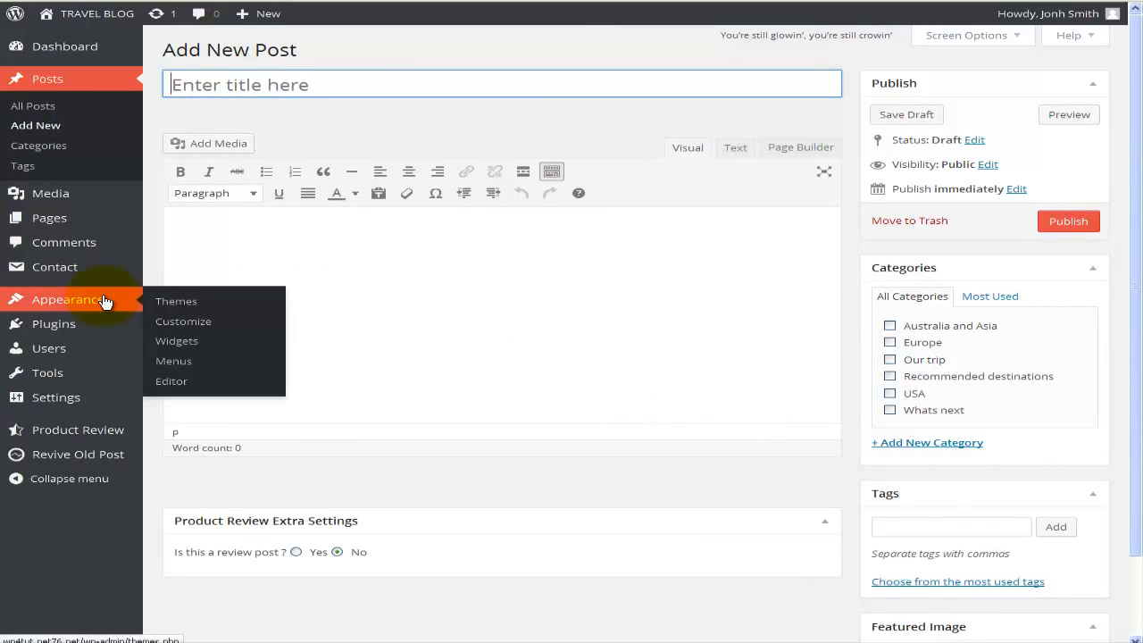
pyautogui.click(194, 362)
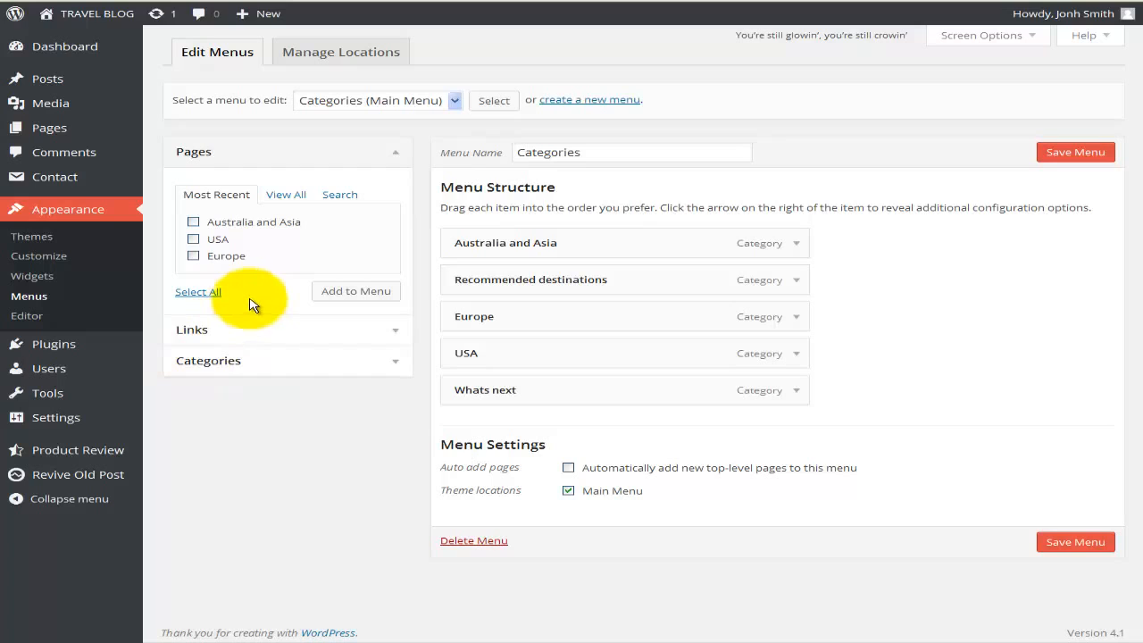
pyautogui.click(568, 105)
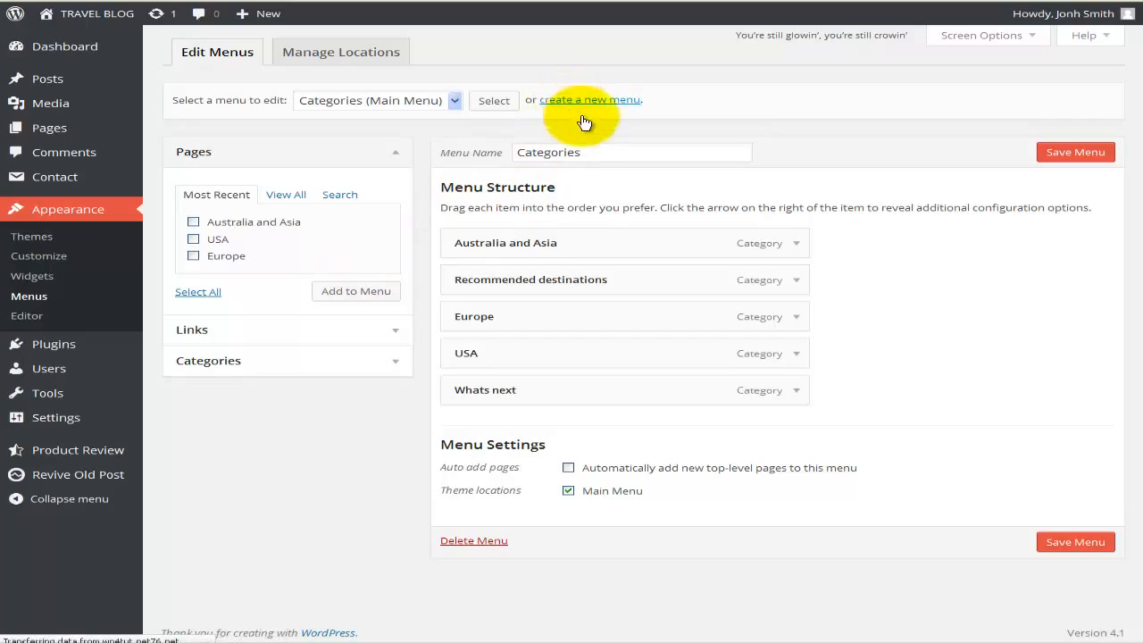
pyautogui.click(569, 155)
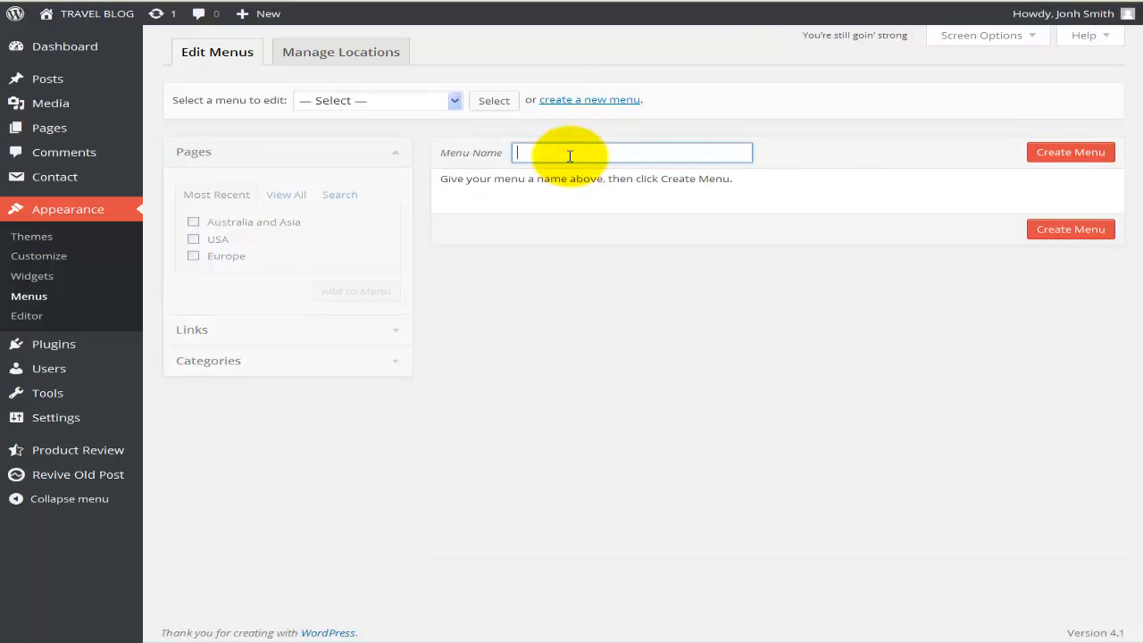
pyautogui.write('catego')
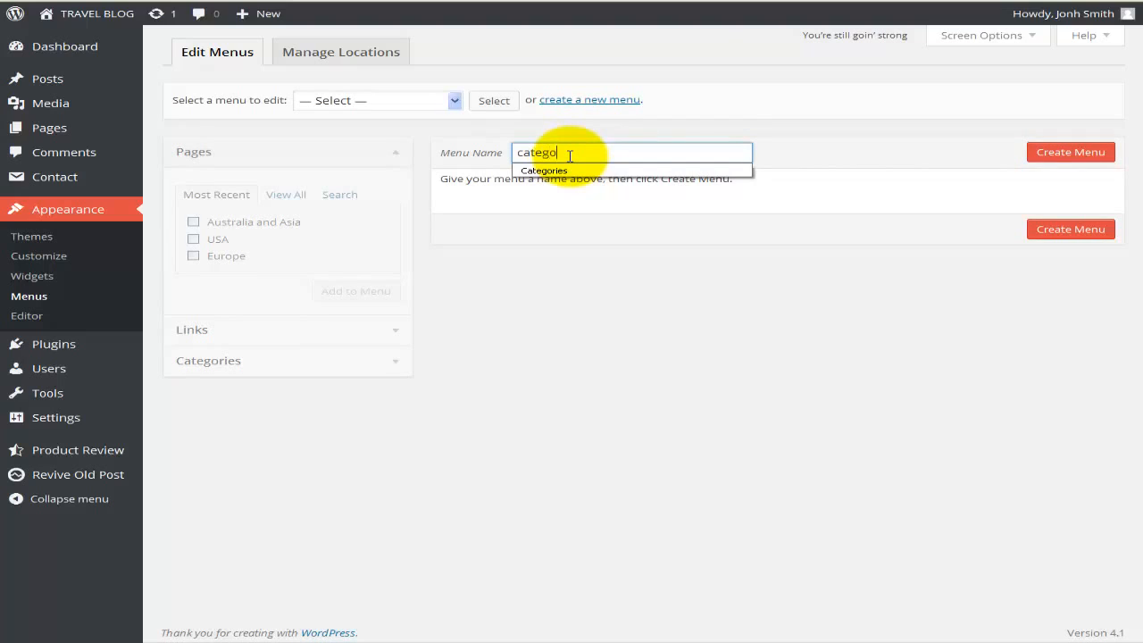
pyautogui.write('ry 2')
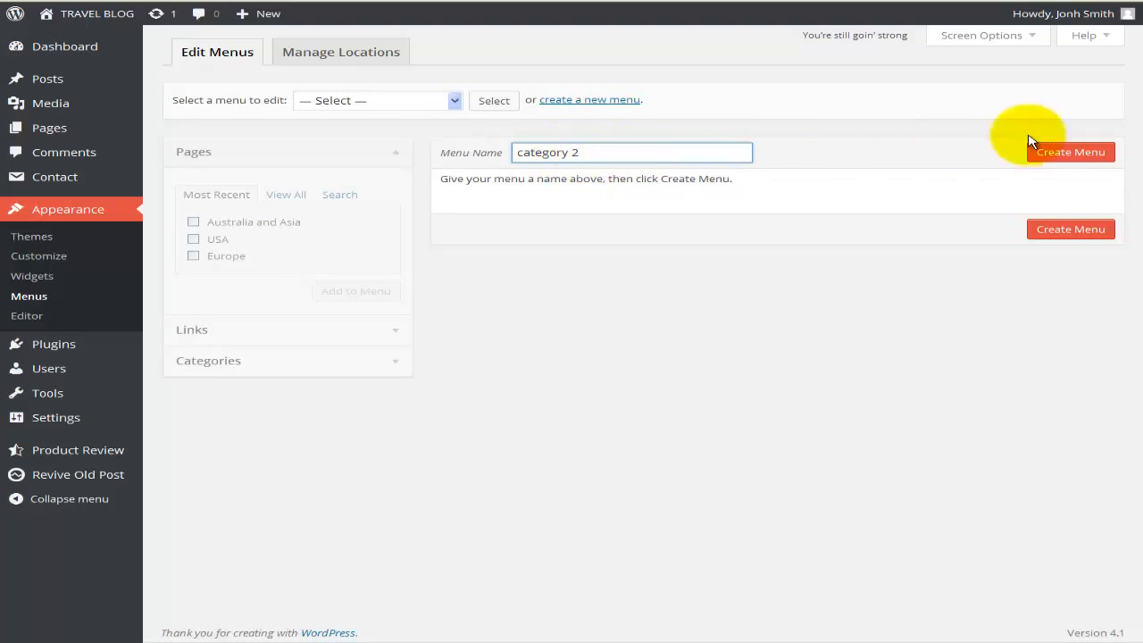
pyautogui.click(1071, 157)
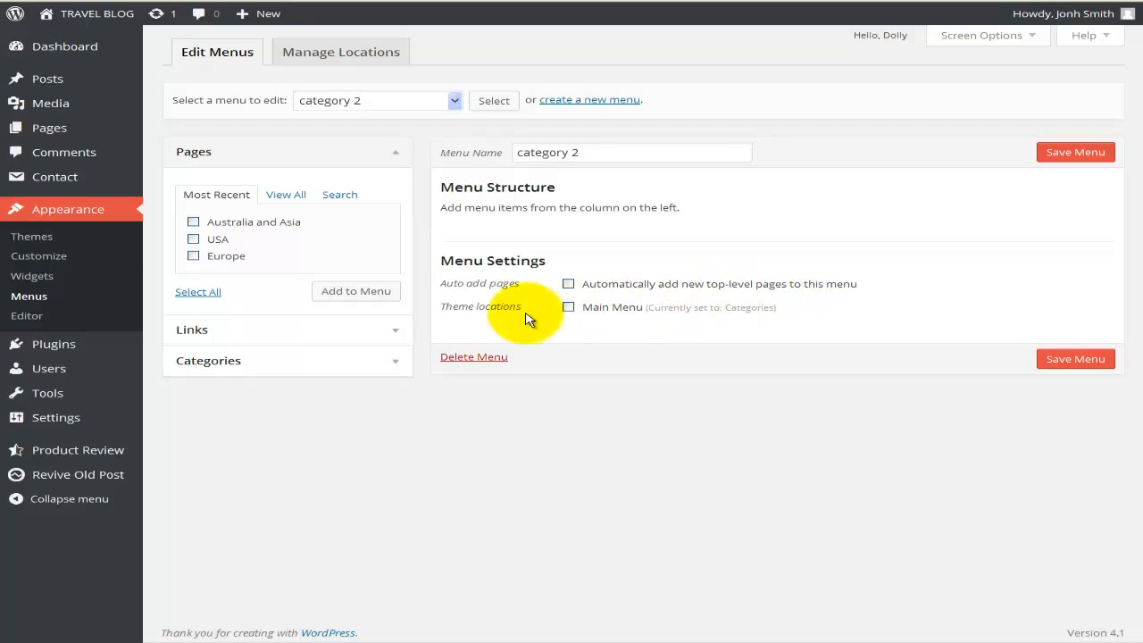
# - Add all six post categories, including Our trip, to the category 2 menu and save it
pyautogui.click(250, 368)
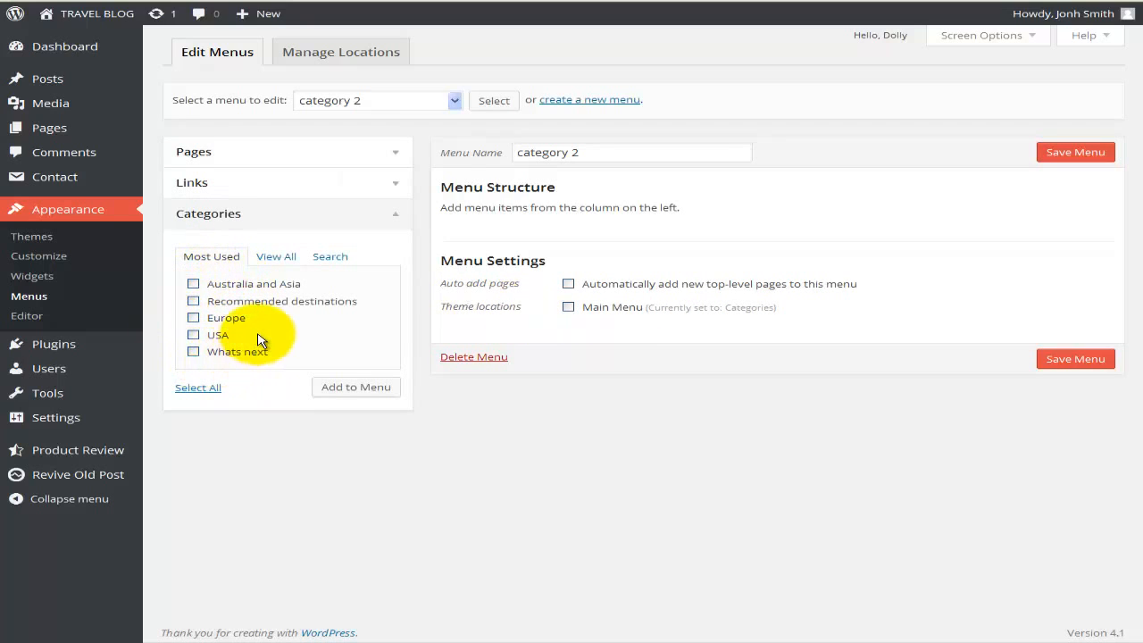
pyautogui.click(272, 258)
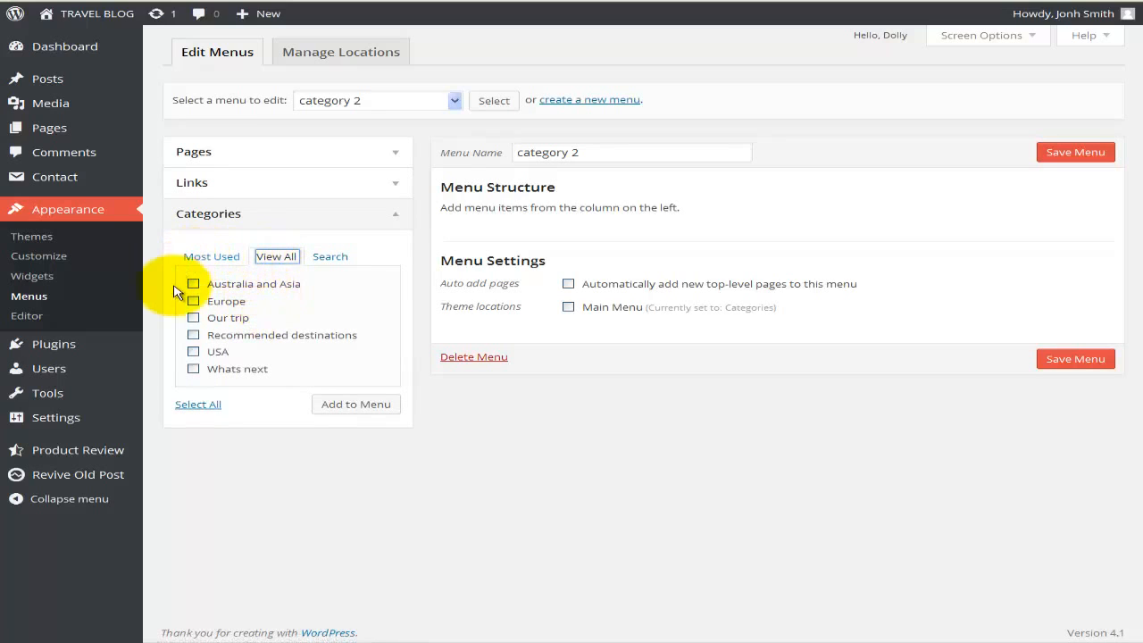
pyautogui.click(198, 405)
pyautogui.click(324, 409)
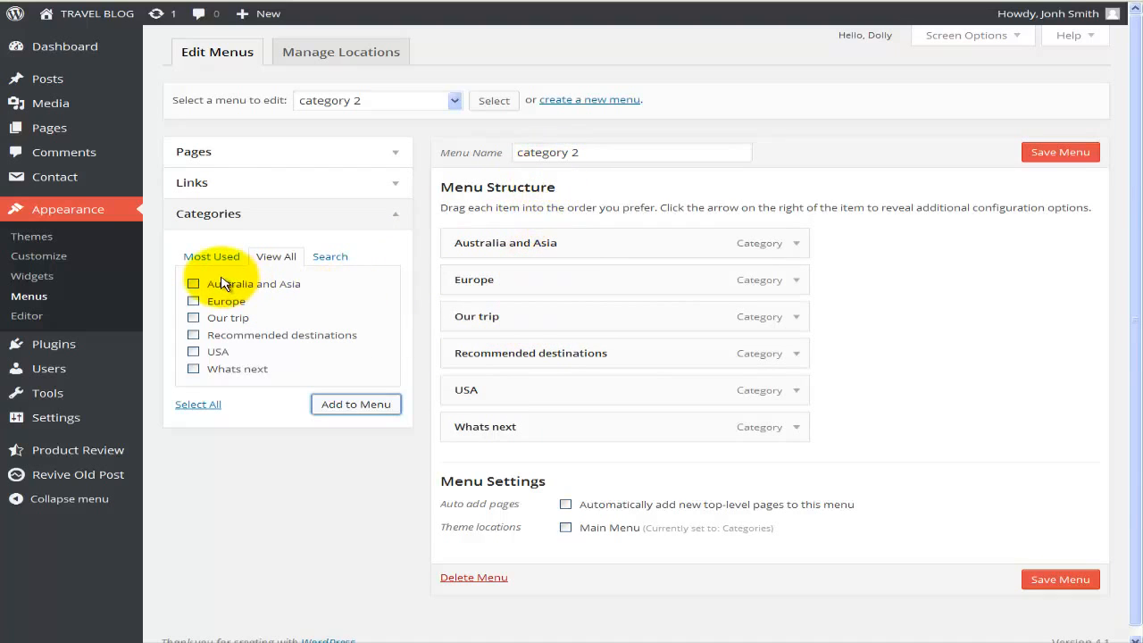
pyautogui.click(58, 257)
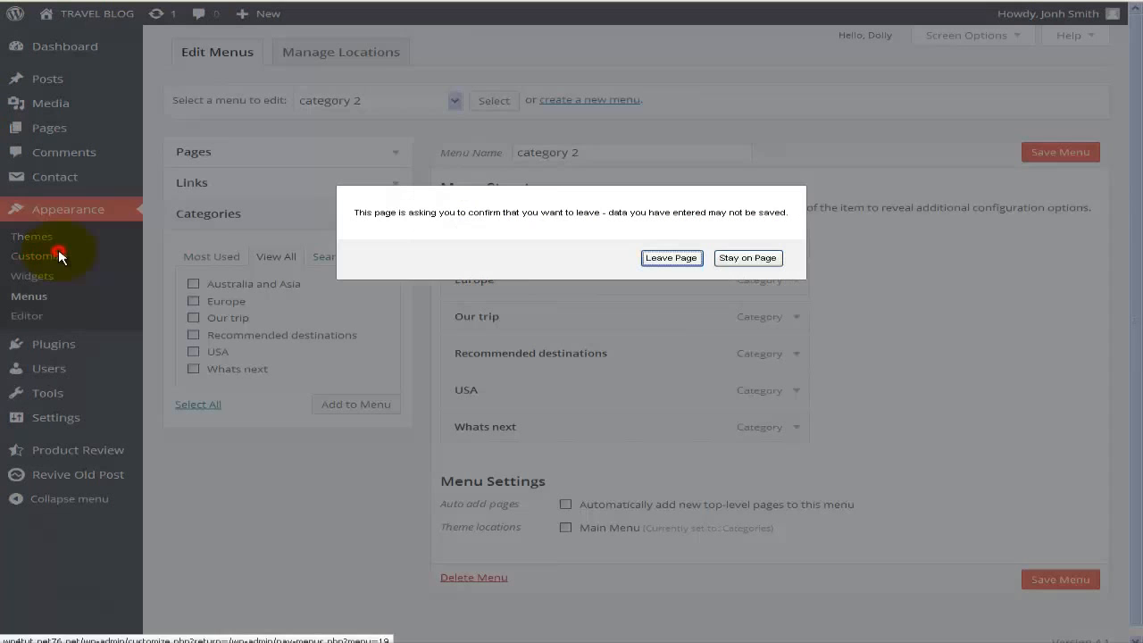
pyautogui.click(733, 259)
pyautogui.click(1053, 153)
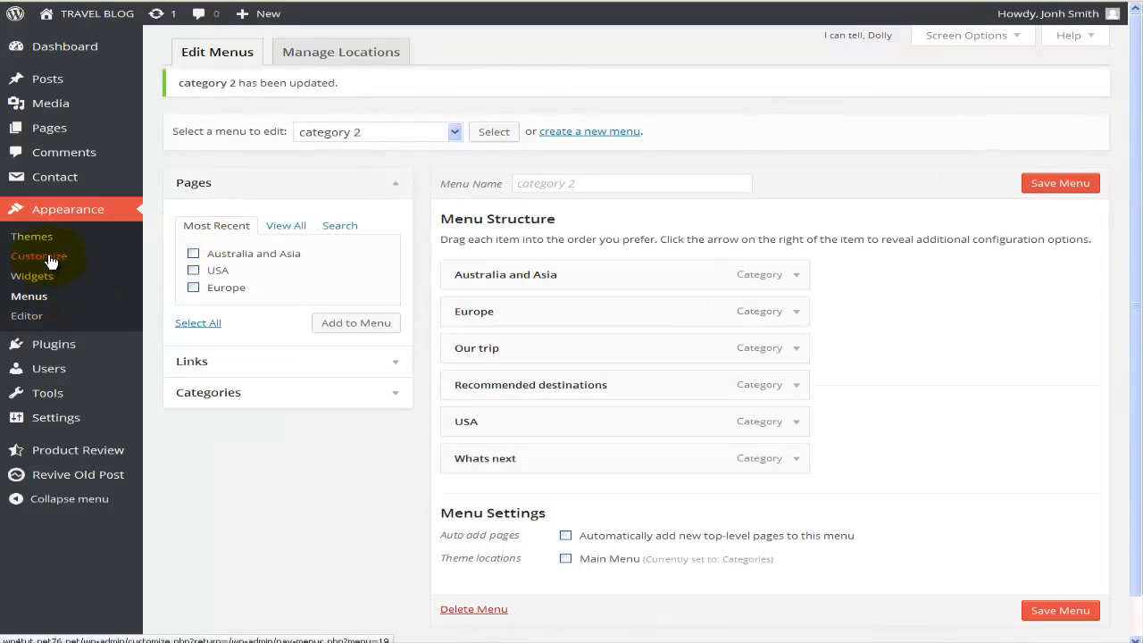
# - Assign category 2 as the theme's Main Menu in the customizer's navigation settings and publish the change
pyautogui.click(50, 261)
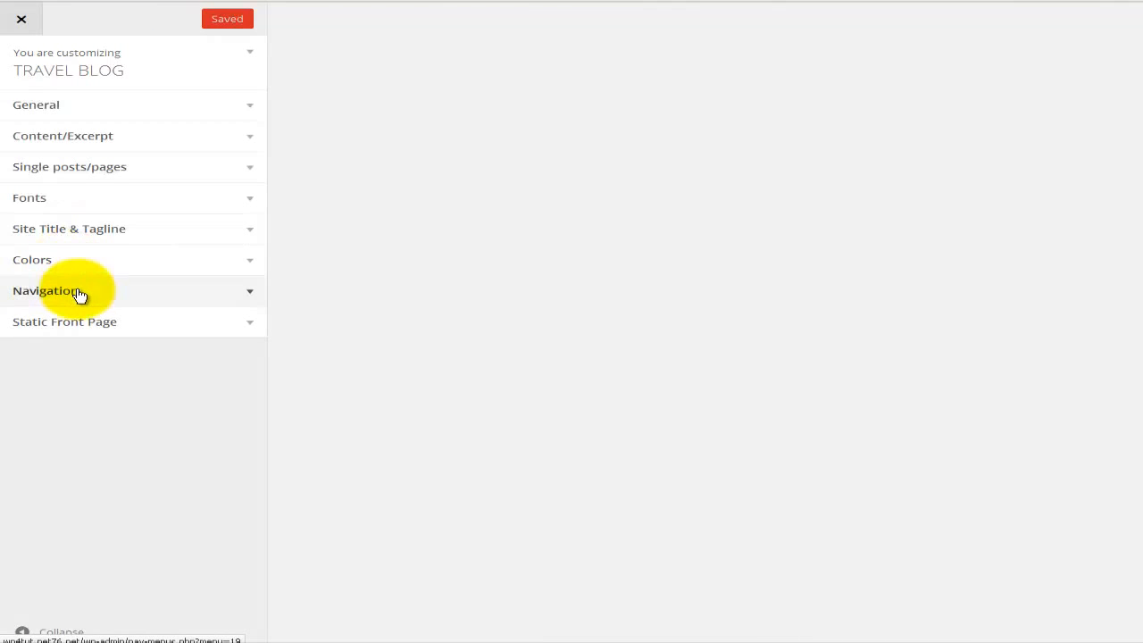
pyautogui.click(79, 295)
pyautogui.click(86, 413)
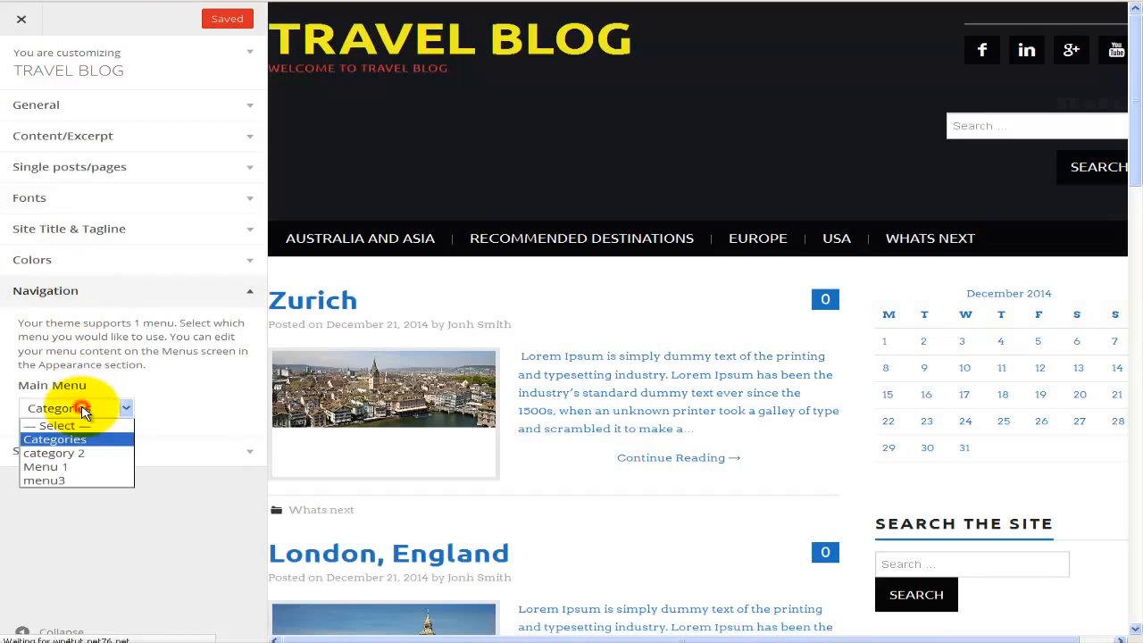
pyautogui.click(90, 454)
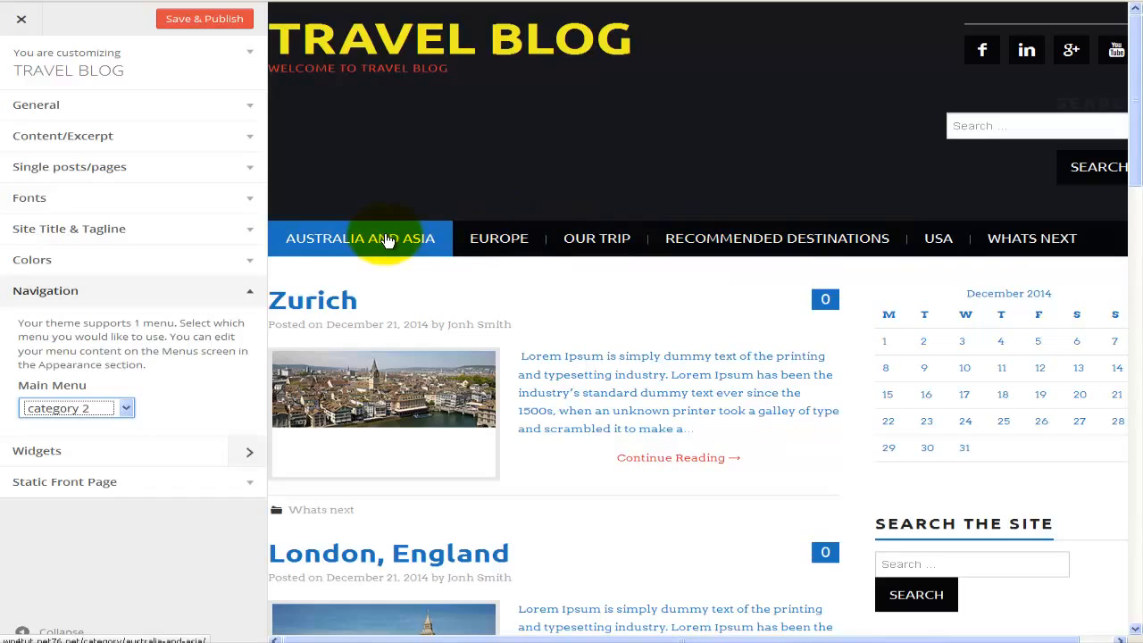
pyautogui.click(234, 19)
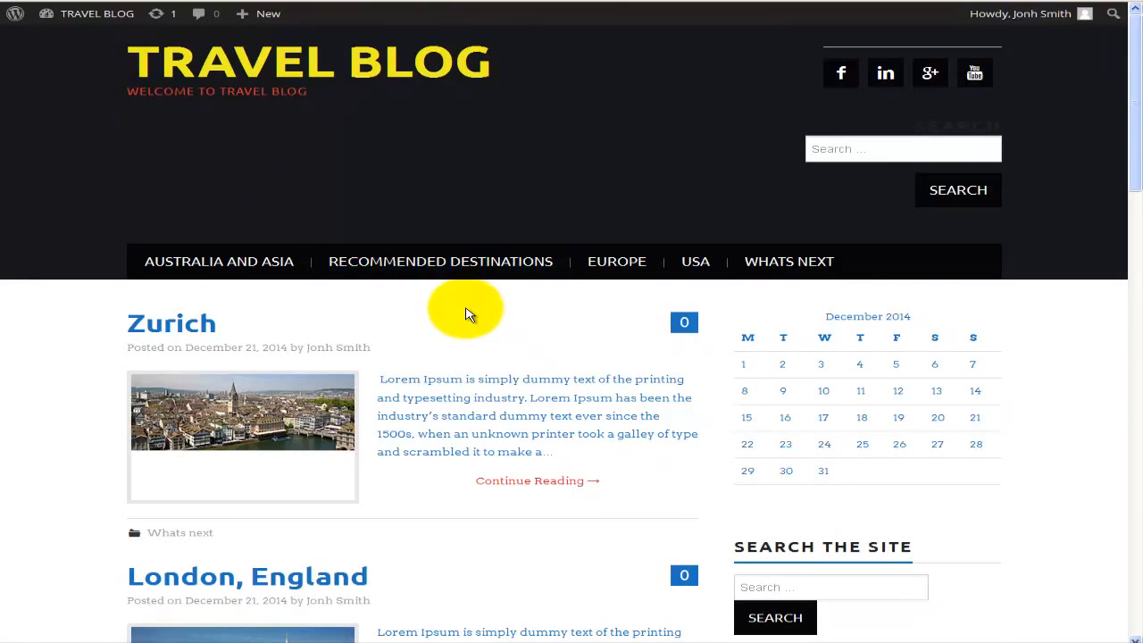
# - Look over the posts on the live home page, then open and examine the Whats next category page
pyautogui.scroll(-2, 465, 315)
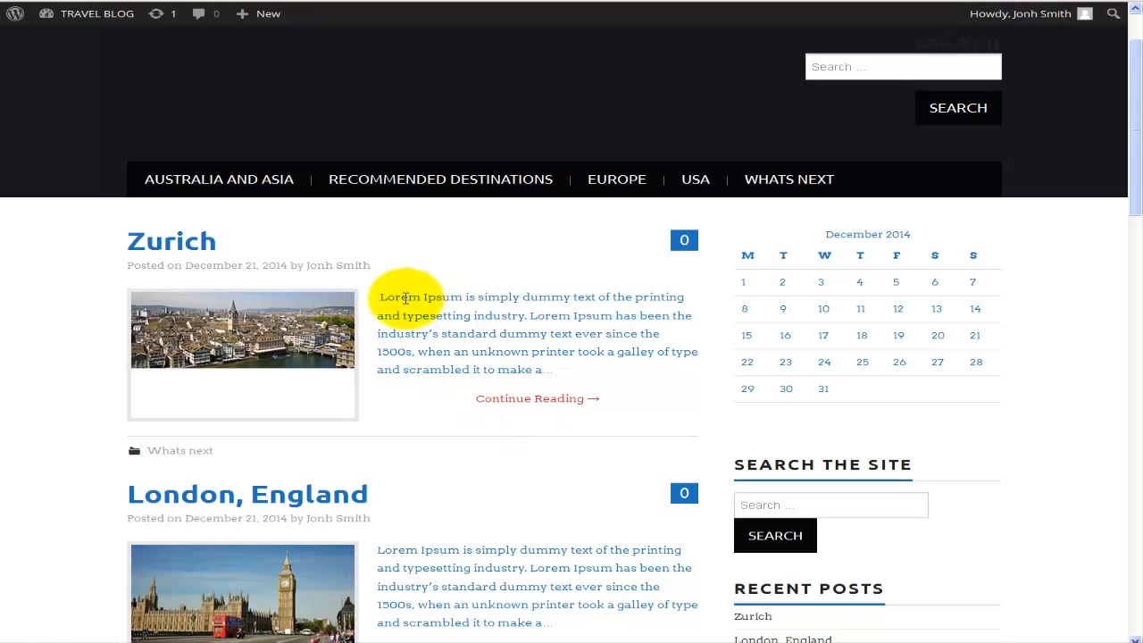
pyautogui.scroll(-4, 183, 254)
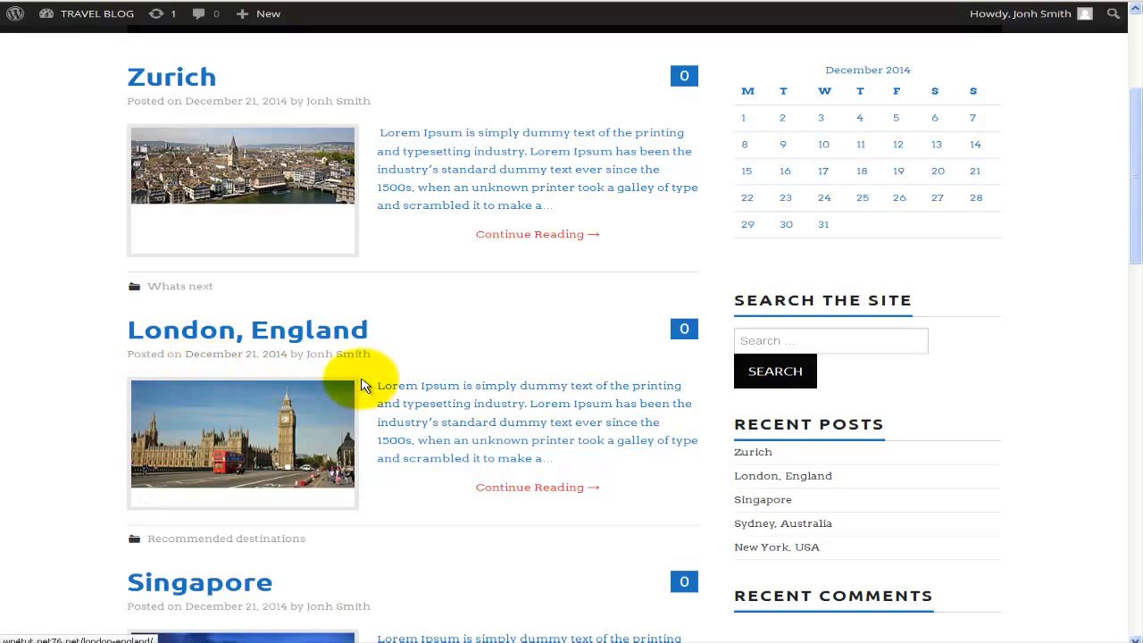
pyautogui.scroll(-1, 408, 435)
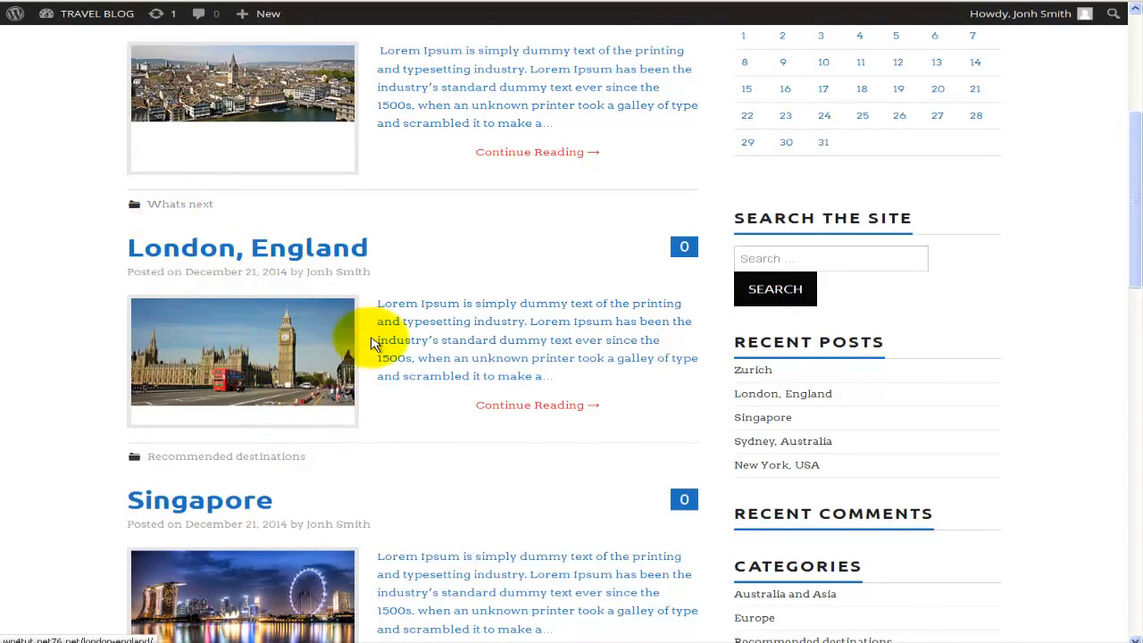
pyautogui.scroll(4, 378, 339)
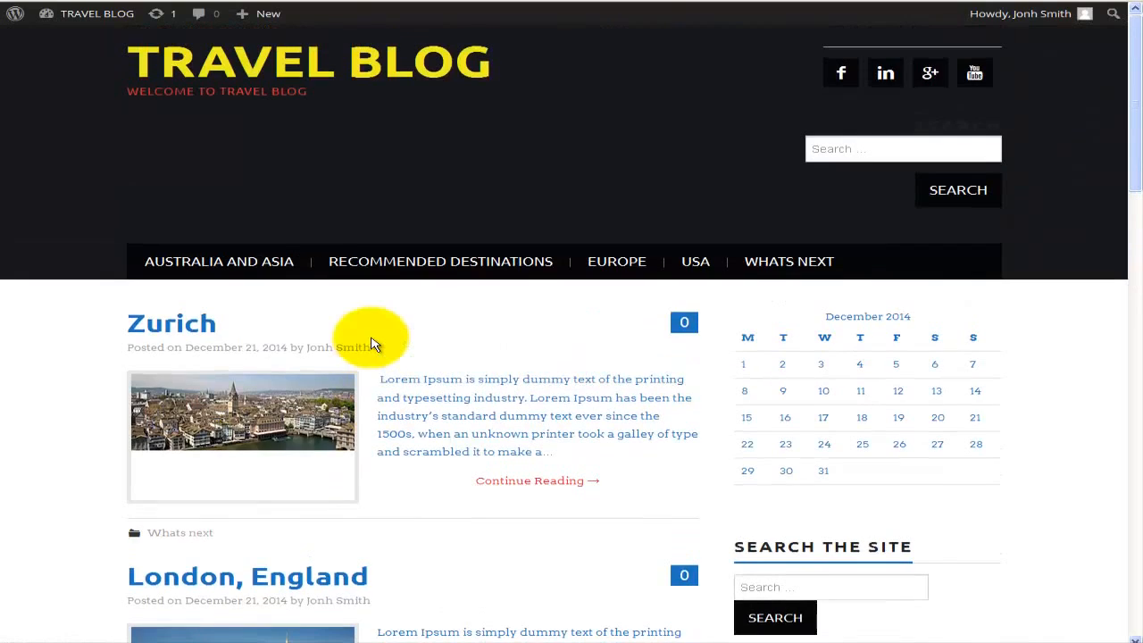
pyautogui.click(799, 262)
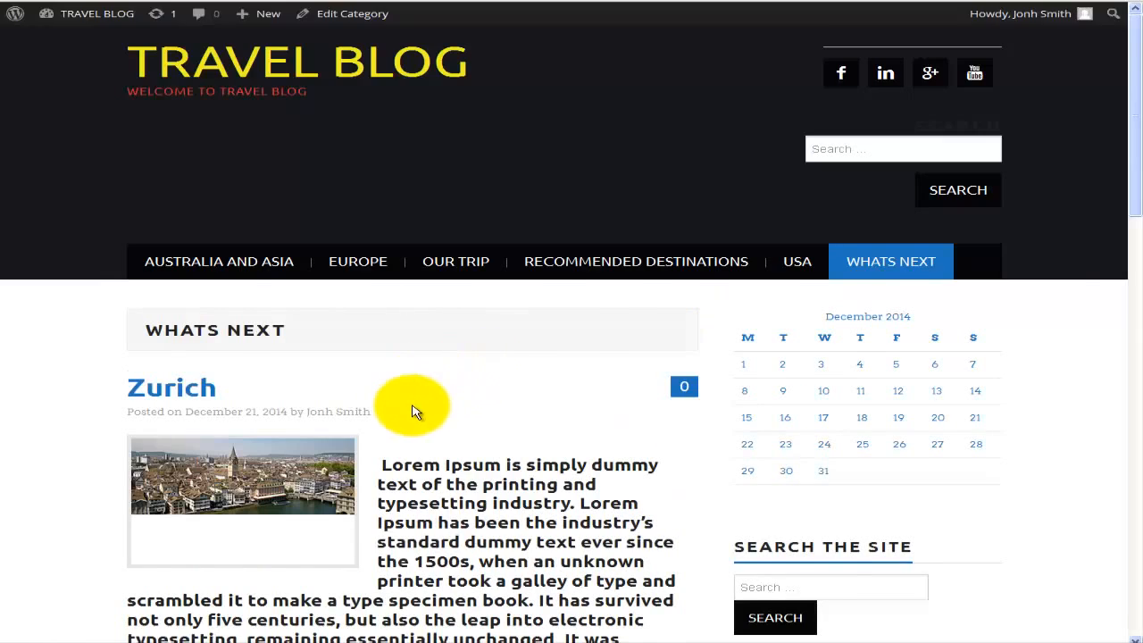
pyautogui.scroll(-10, 413, 411)
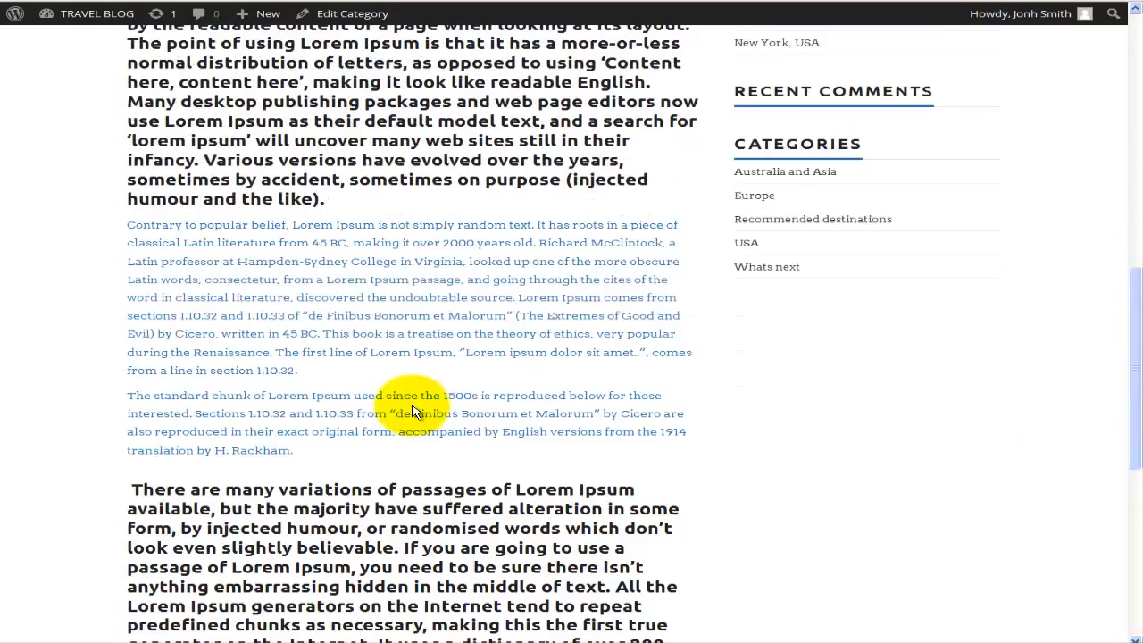
pyautogui.scroll(10, 413, 411)
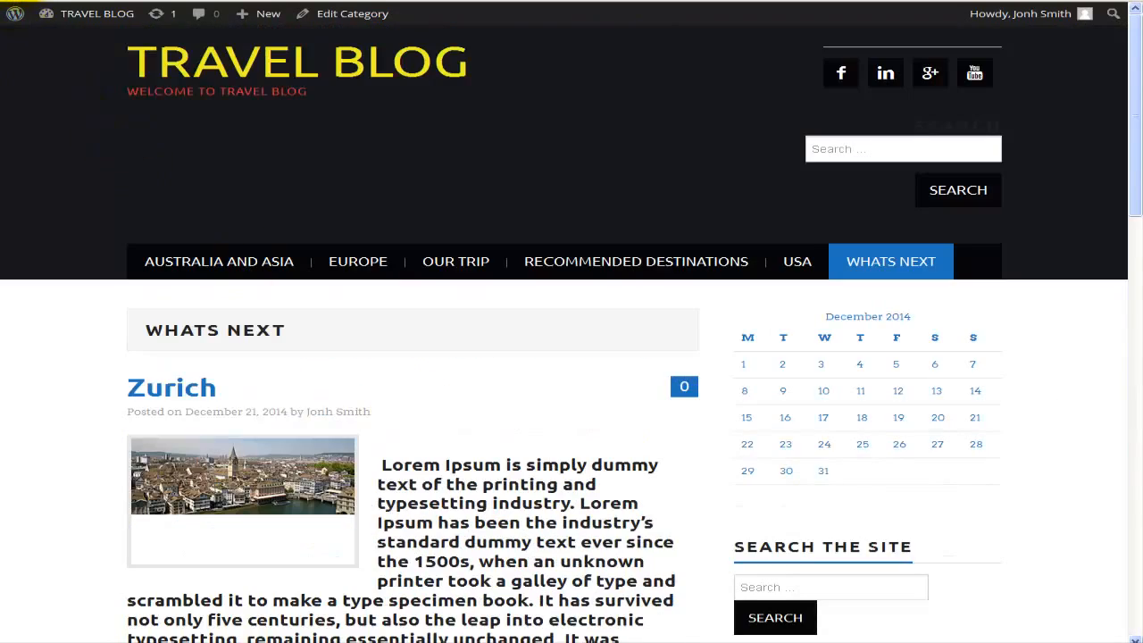
# - Check the category labels under the home page posts, then open and read through the Recommended destinations page
pyautogui.scroll(-4, 254, 308)
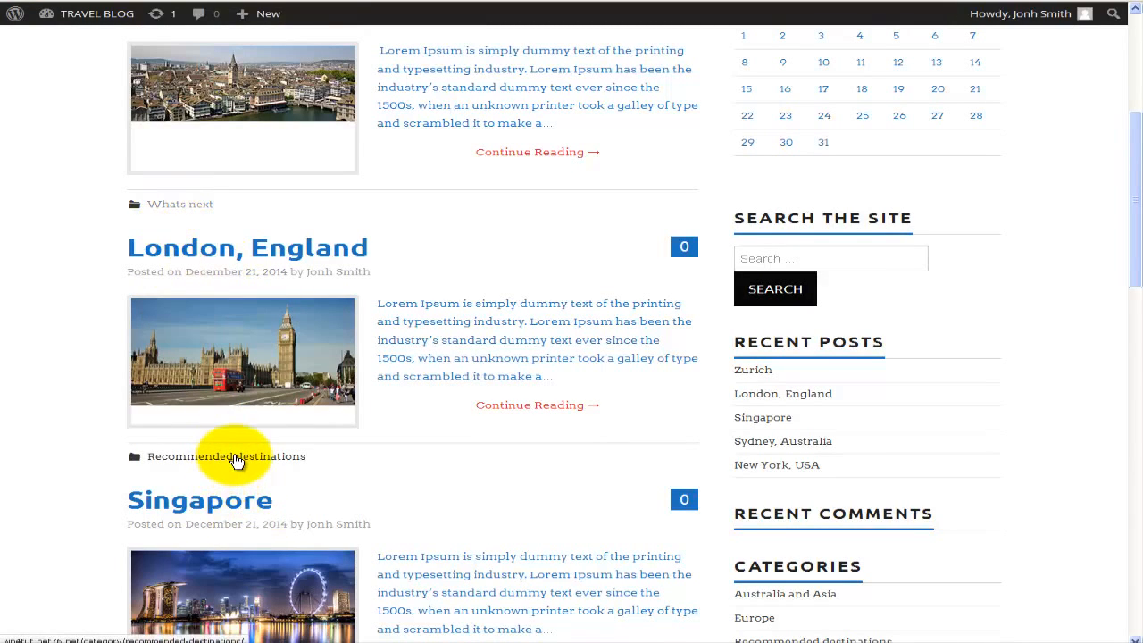
pyautogui.scroll(4, 227, 460)
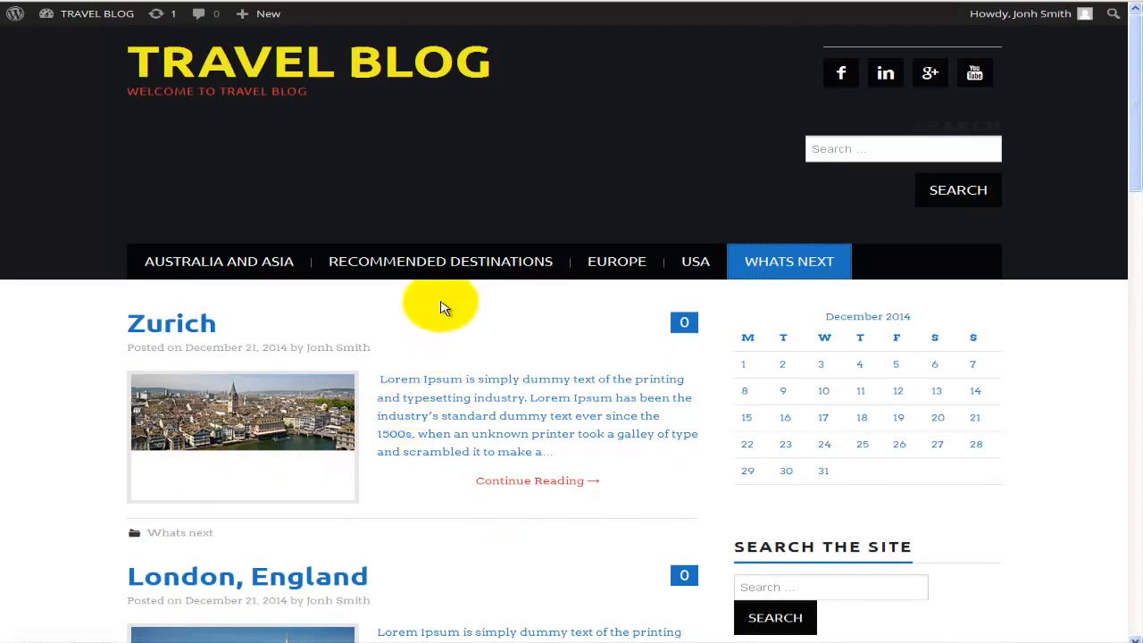
pyautogui.click(429, 261)
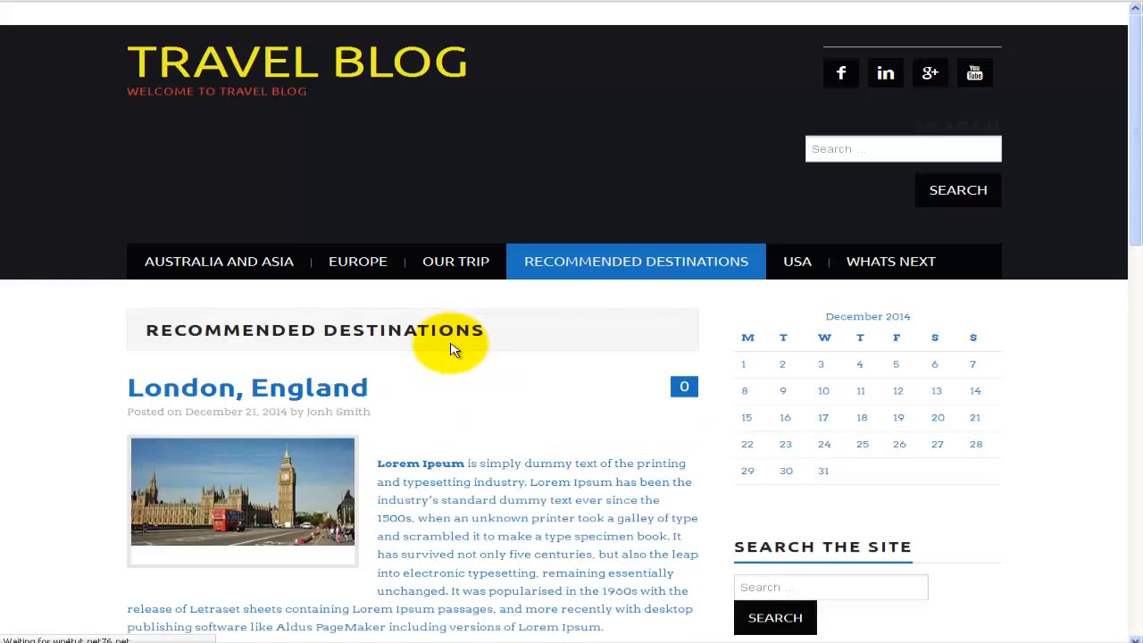
pyautogui.scroll(-3, 450, 344)
pyautogui.scroll(-10, 414, 326)
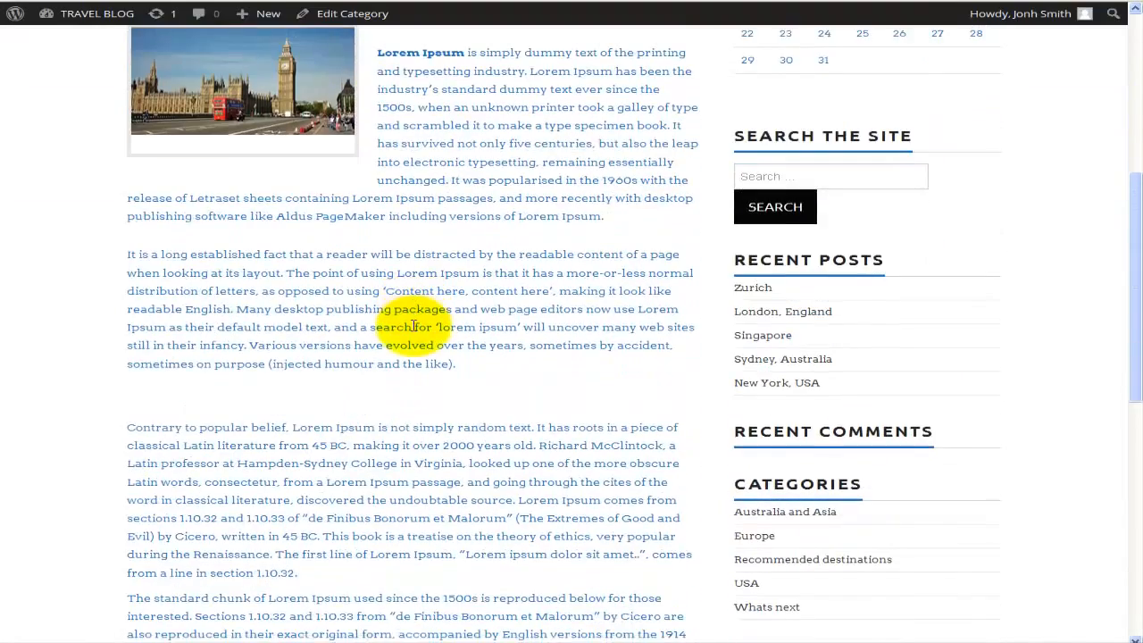
pyautogui.scroll(15, 414, 332)
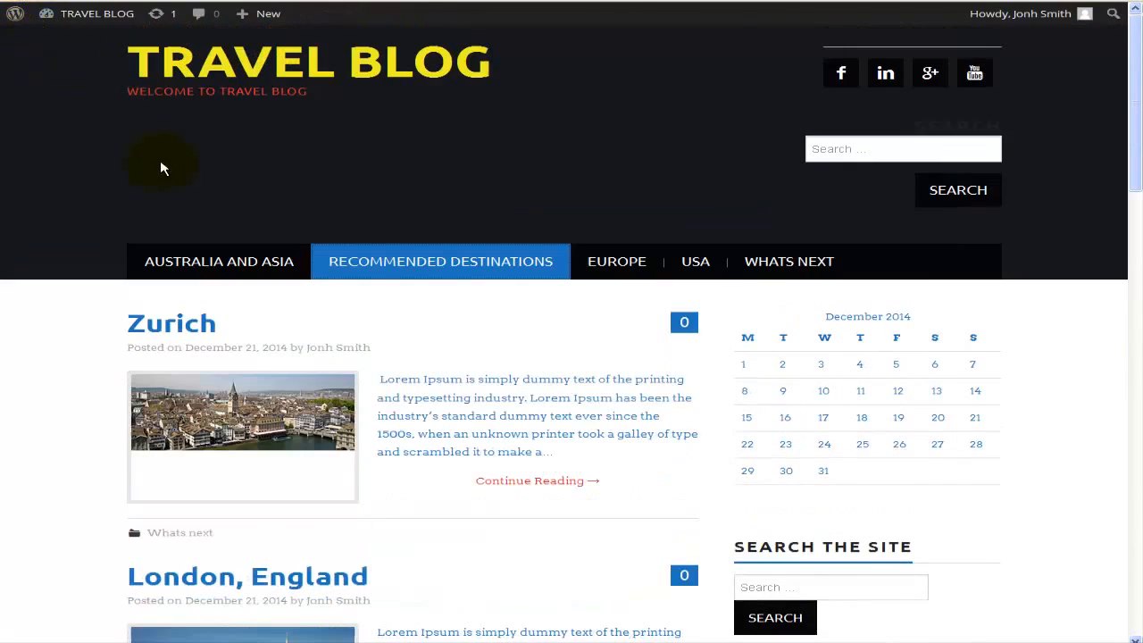
# - Find the London, England post in the home page list and open its full page to view it
pyautogui.scroll(-5, 205, 383)
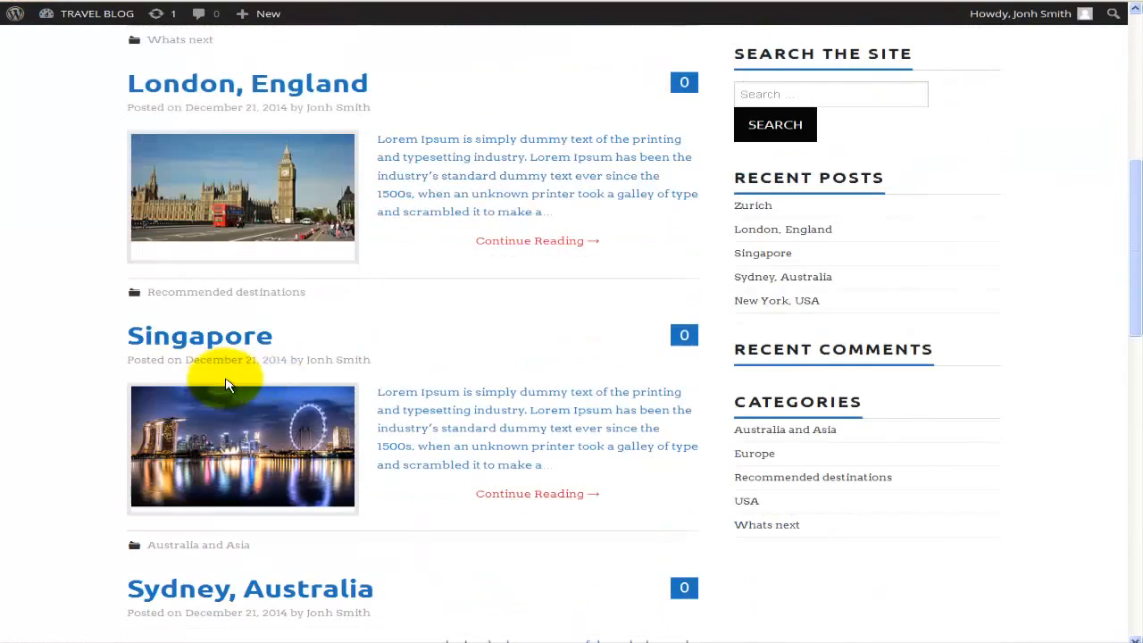
pyautogui.click(559, 243)
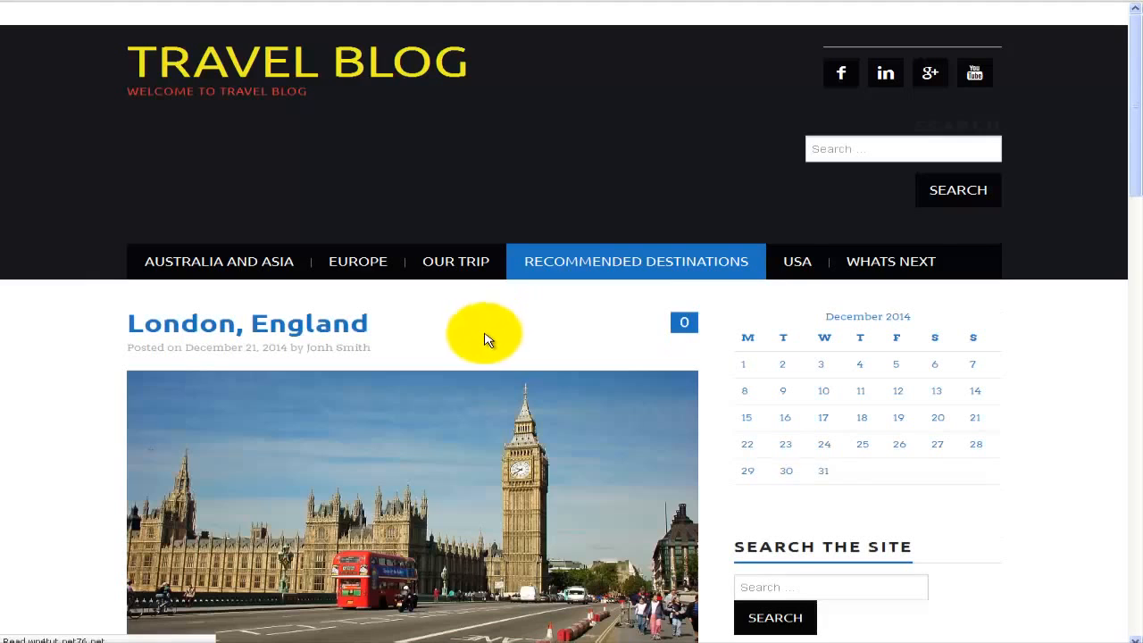
pyautogui.scroll(-3, 481, 343)
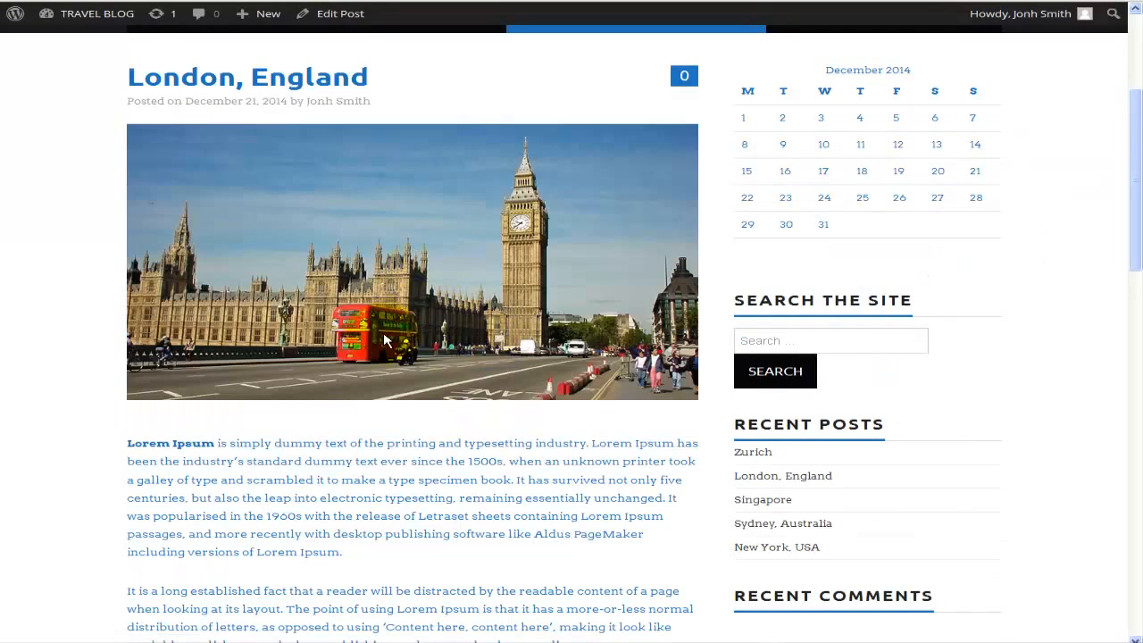
pyautogui.scroll(-1, 384, 341)
pyautogui.scroll(2, 381, 341)
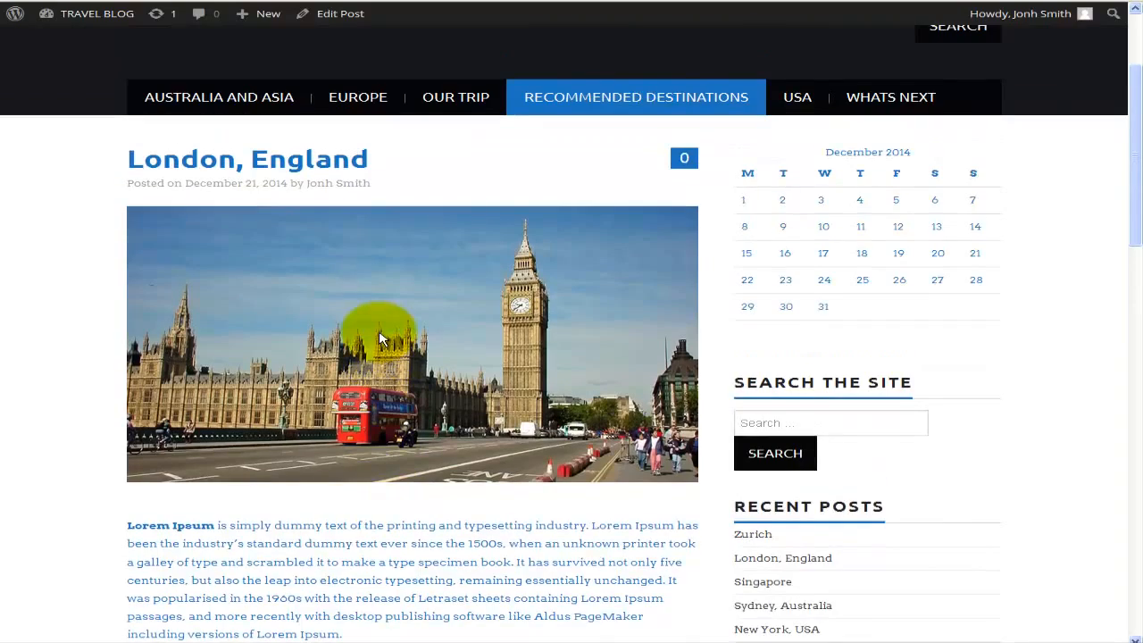
# - Post the comment "This info on London was very useful." below the London, England post
pyautogui.scroll(-10, 379, 340)
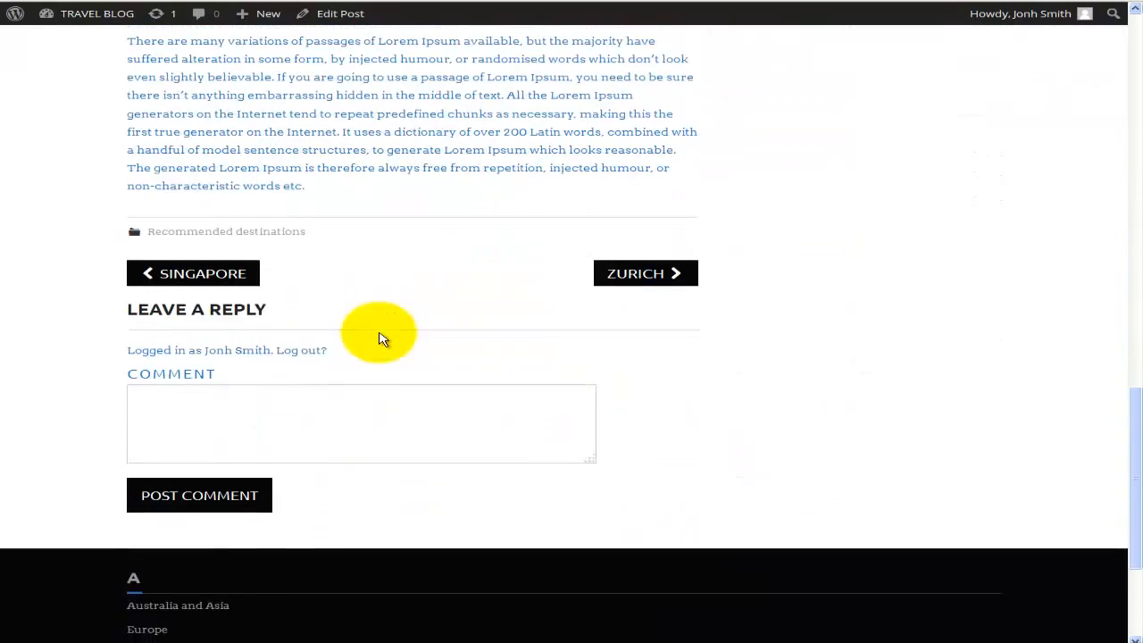
pyautogui.scroll(-3, 380, 339)
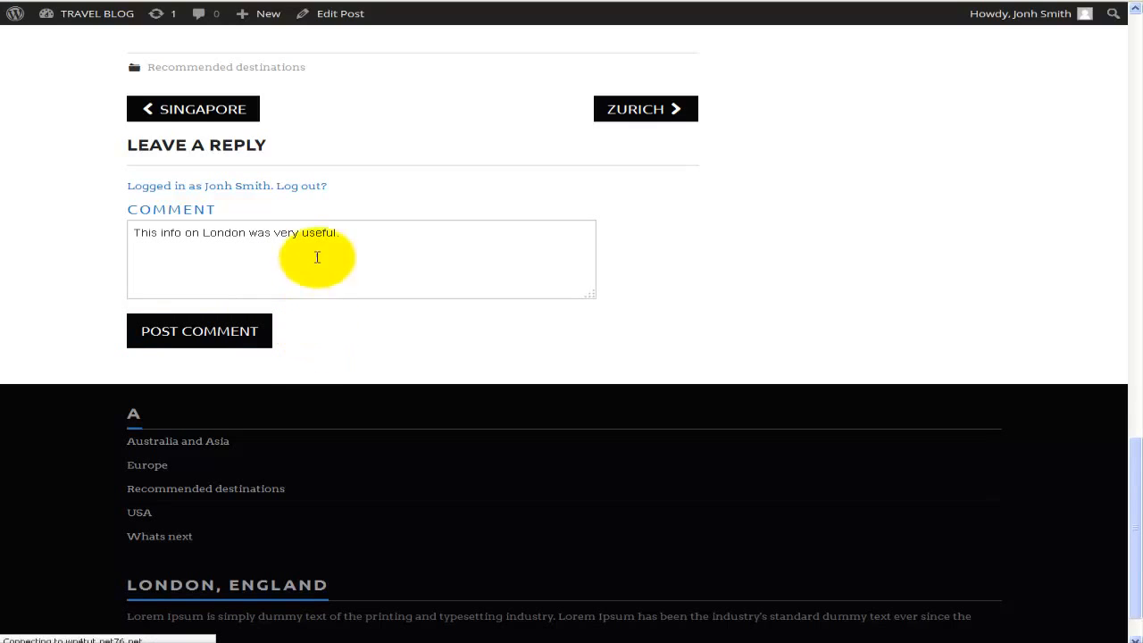
pyautogui.click(230, 330)
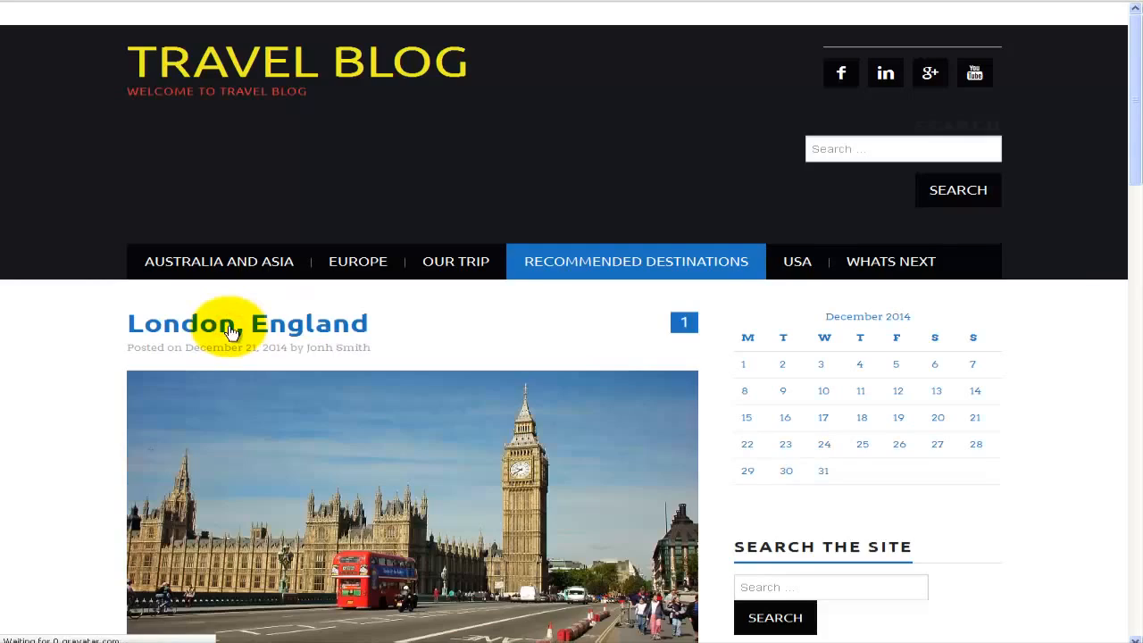
# - Reply to the London comment with "i also agree", post it, and check the comment thread and the post's comment counter
pyautogui.scroll(2, 230, 331)
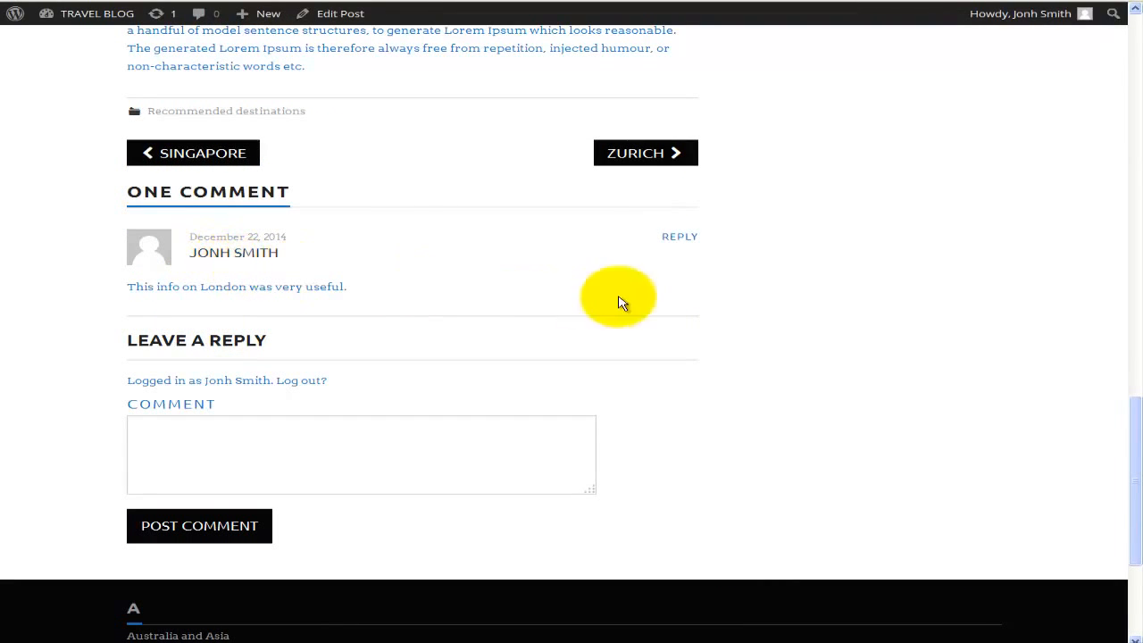
pyautogui.click(678, 239)
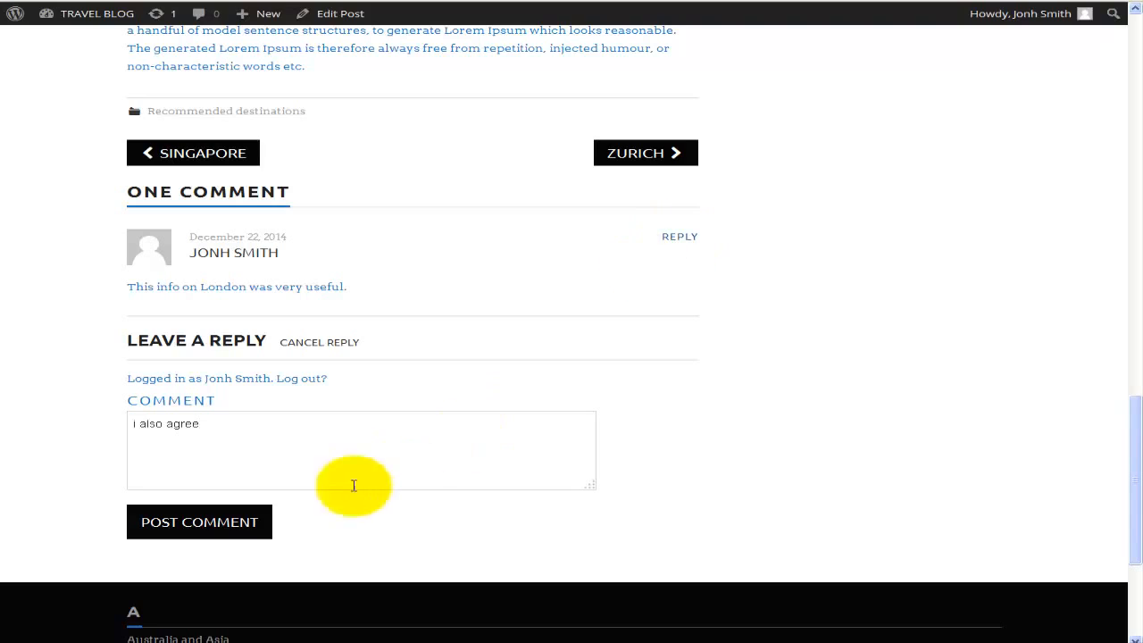
pyautogui.click(229, 522)
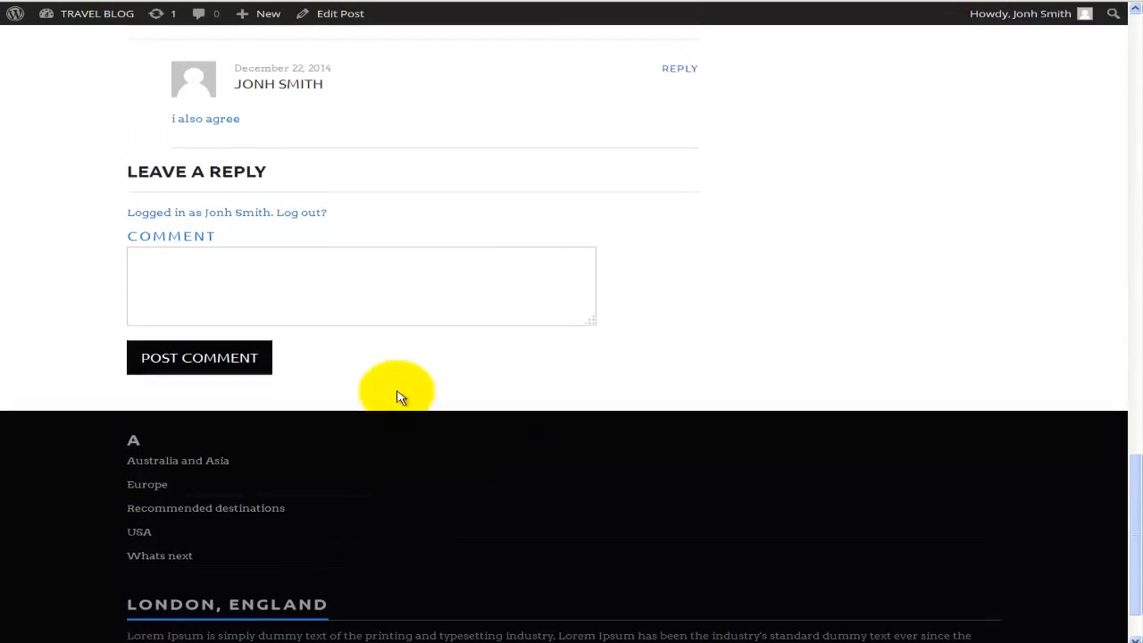
pyautogui.scroll(4, 400, 396)
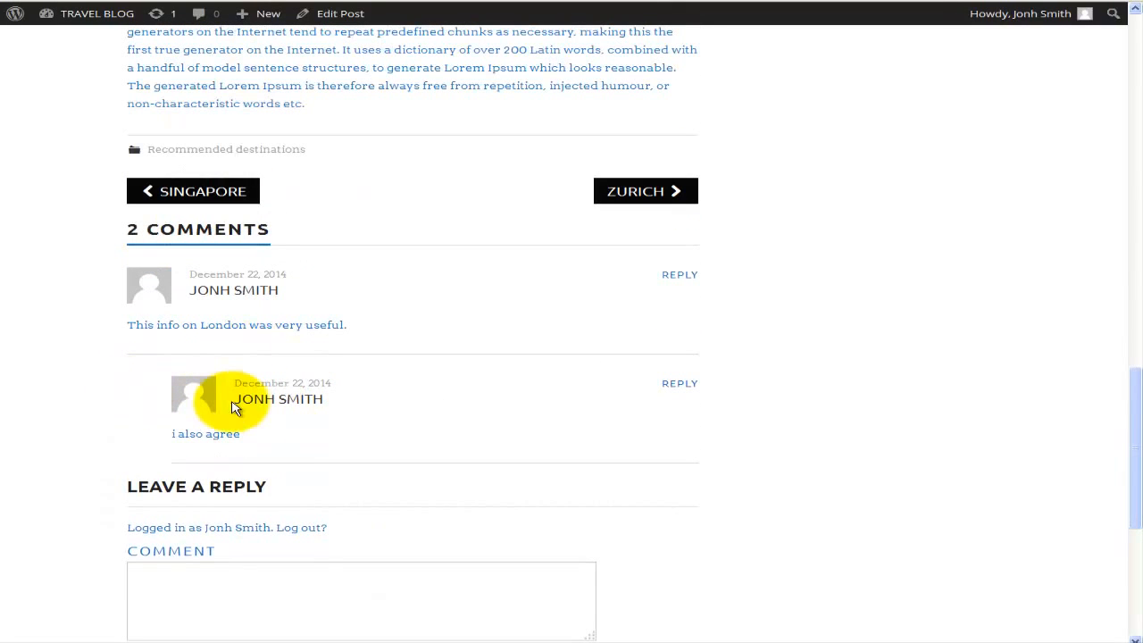
pyautogui.scroll(20, 232, 408)
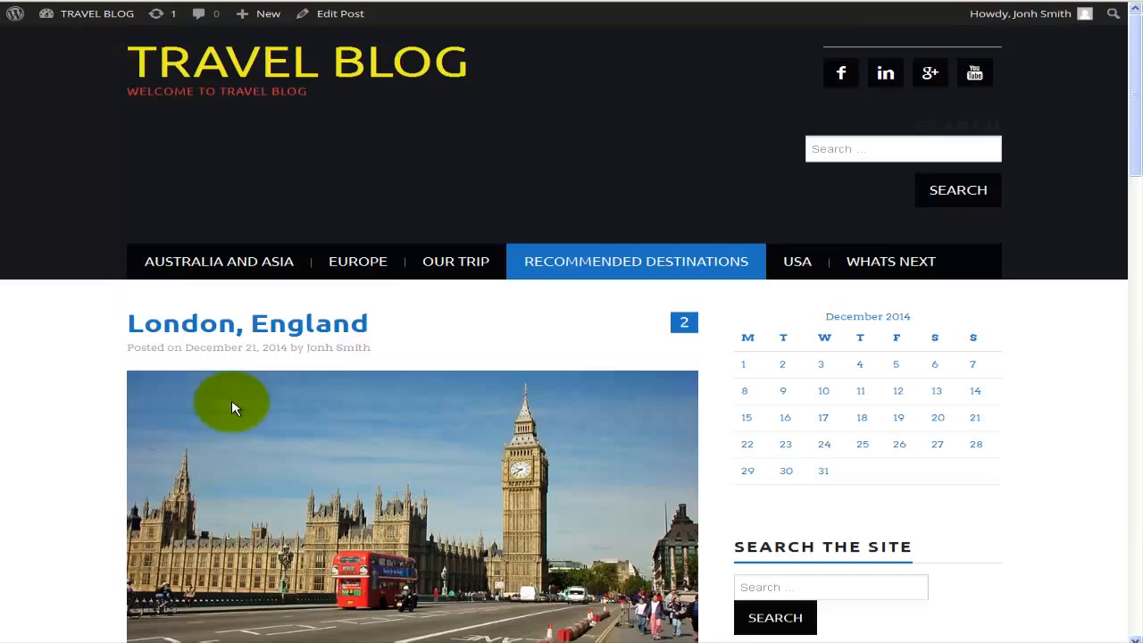
# - Return to the blog's home page and examine the post list and the sidebar's recent posts, recent comments and categories
pyautogui.click(262, 81)
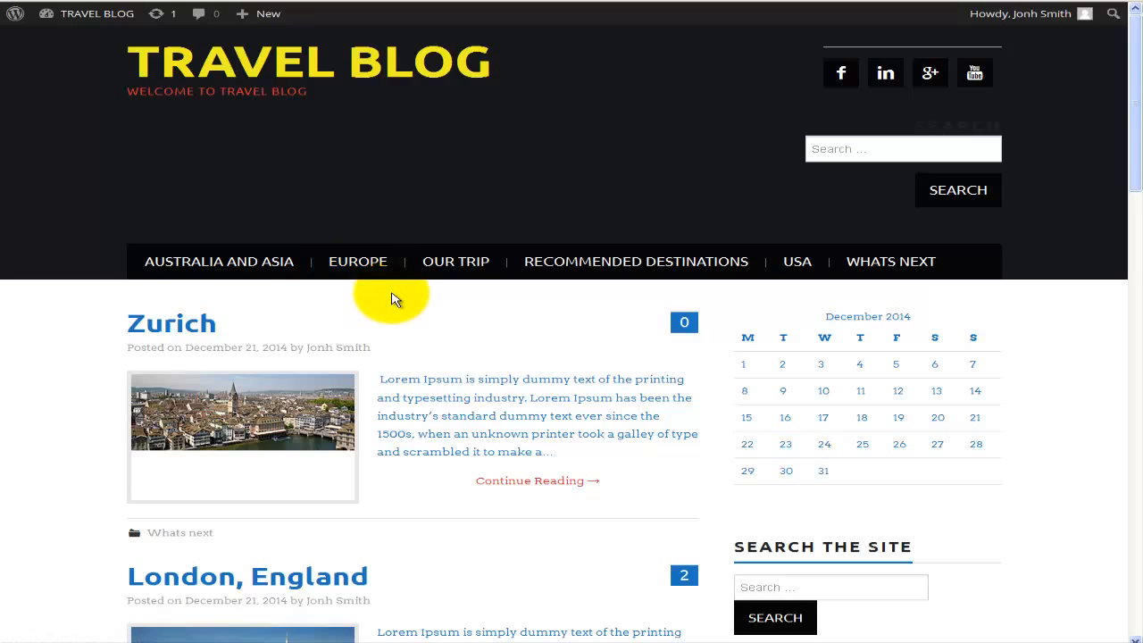
pyautogui.scroll(-2, 392, 292)
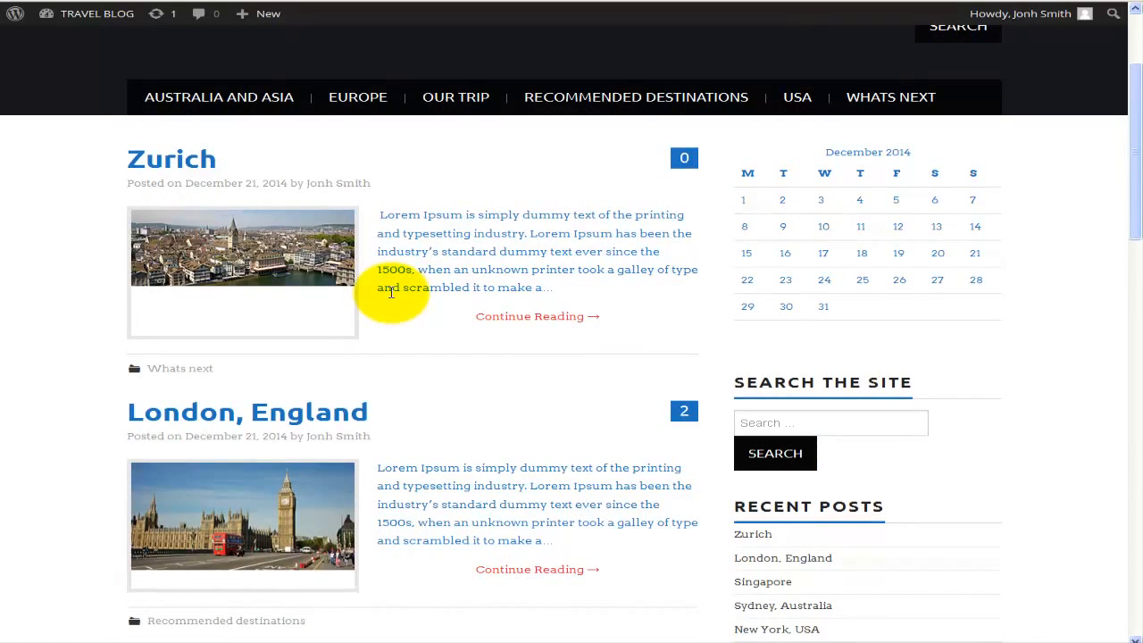
pyautogui.scroll(-1, 391, 292)
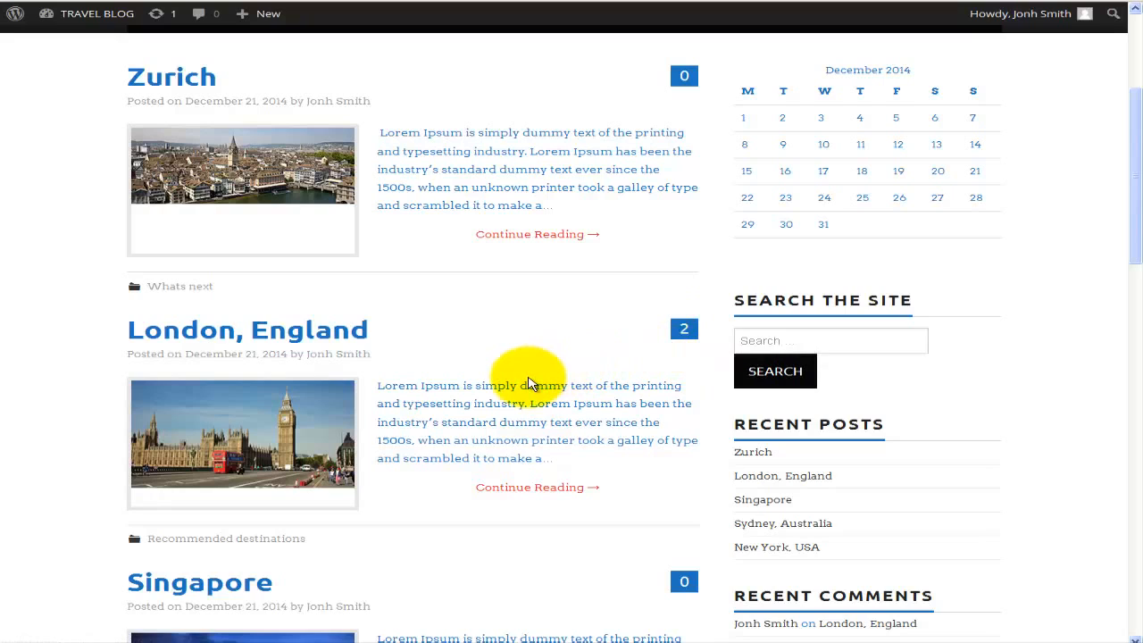
pyautogui.scroll(-1, 523, 368)
pyautogui.scroll(-1, 527, 380)
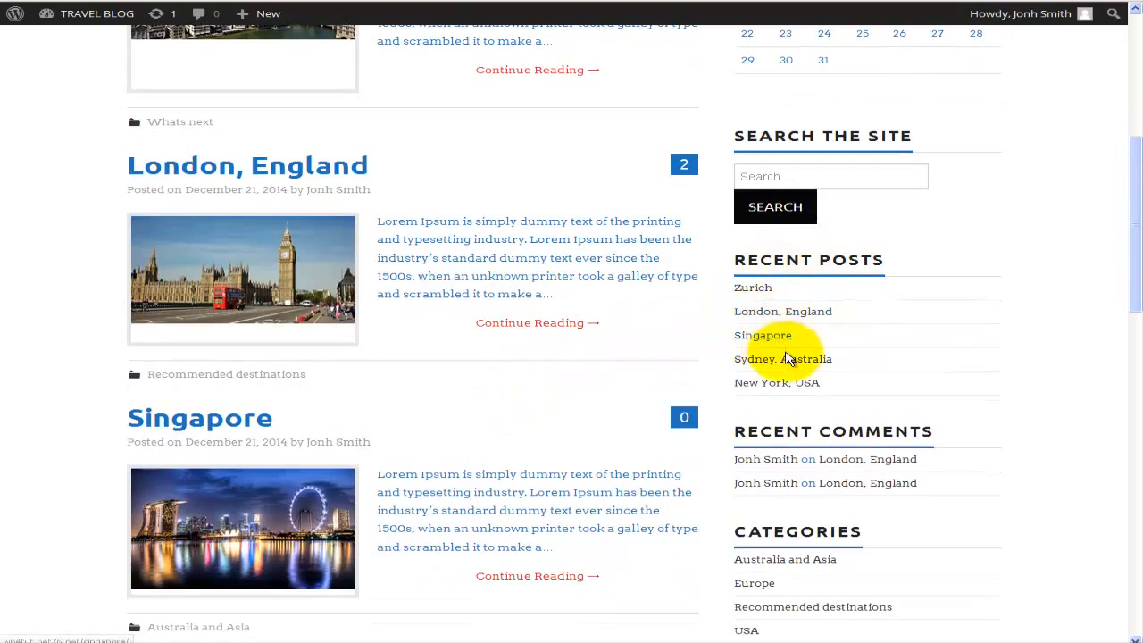
pyautogui.scroll(-2, 790, 353)
pyautogui.scroll(-1, 788, 357)
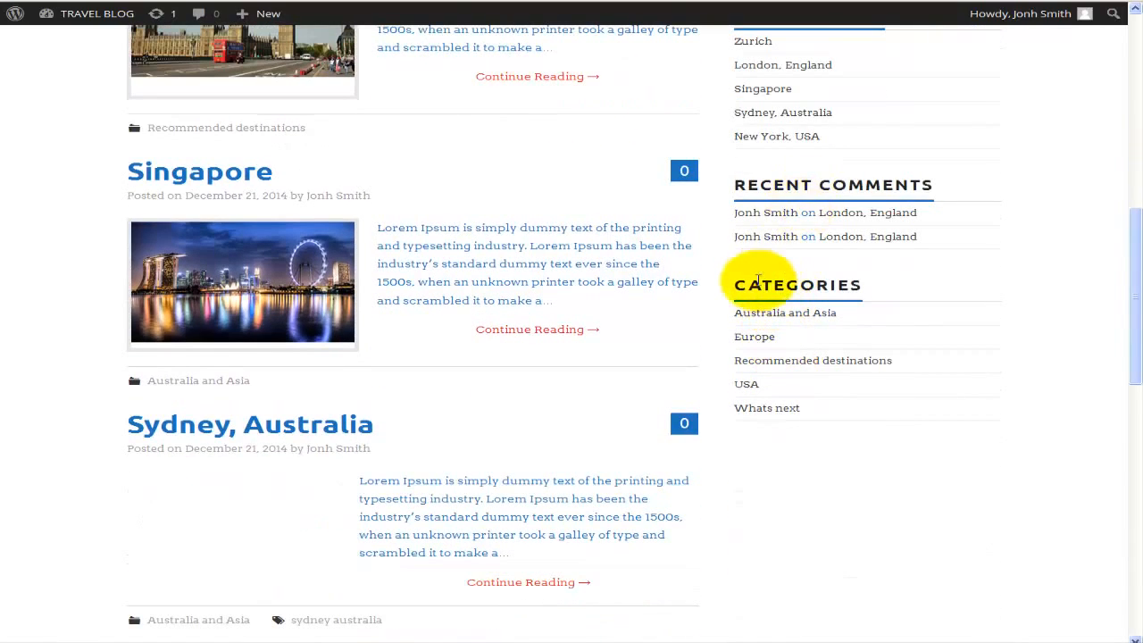
# - Review the home page's calendar, search boxes, social links and category menu
pyautogui.scroll(1, 755, 284)
pyautogui.scroll(2, 798, 197)
pyautogui.scroll(3, 804, 188)
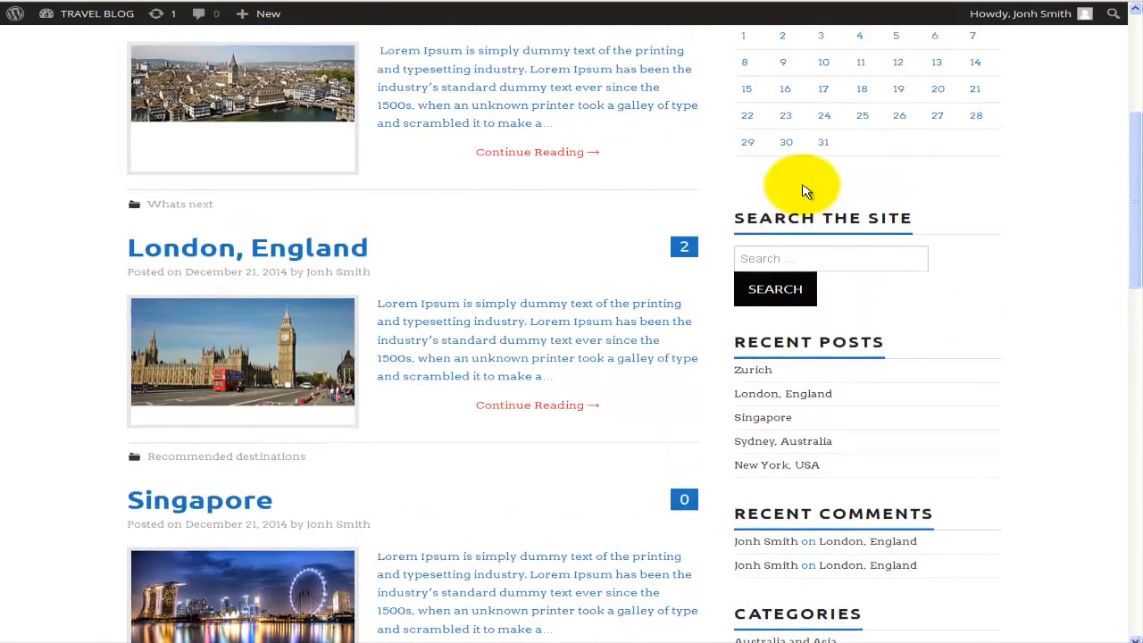
pyautogui.scroll(1, 802, 190)
pyautogui.scroll(1, 791, 212)
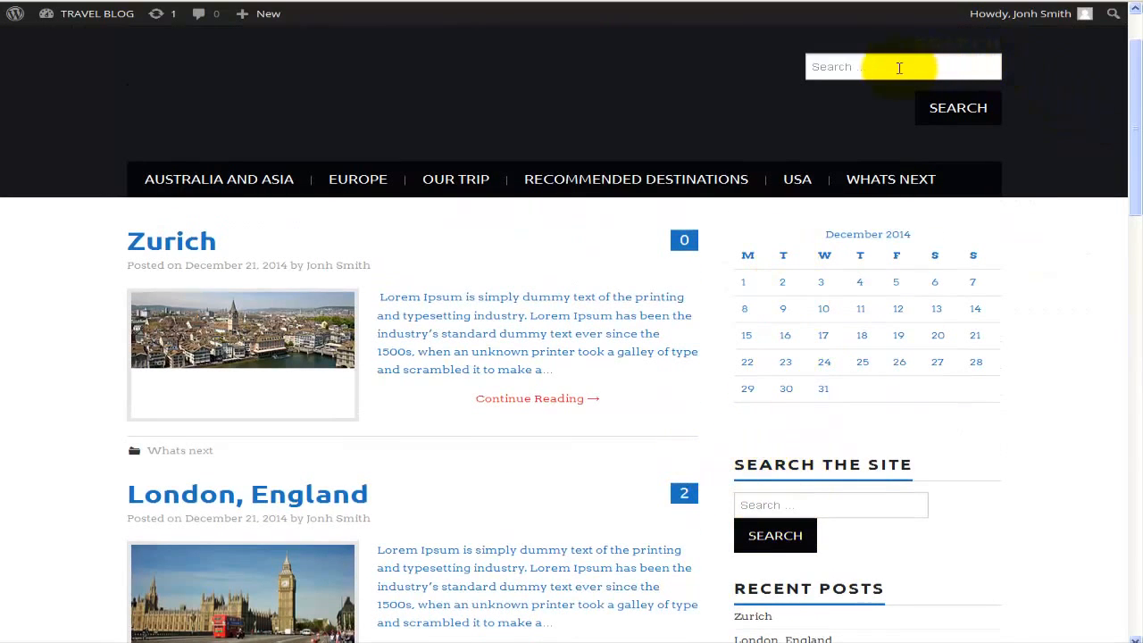
pyautogui.scroll(1, 893, 116)
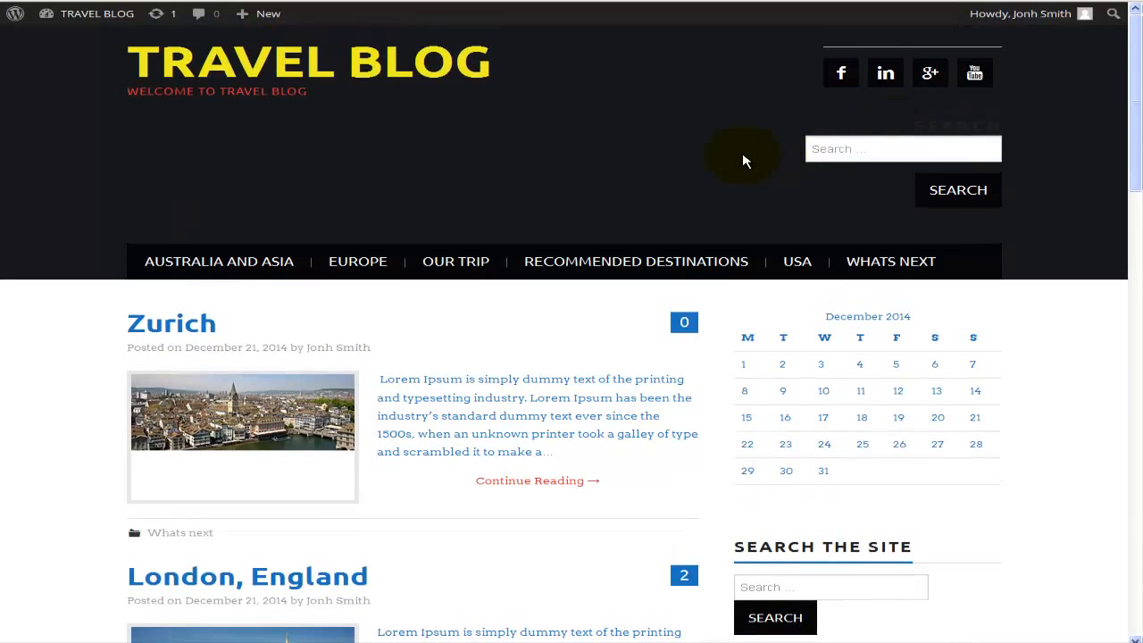
pyautogui.scroll(-1, 746, 162)
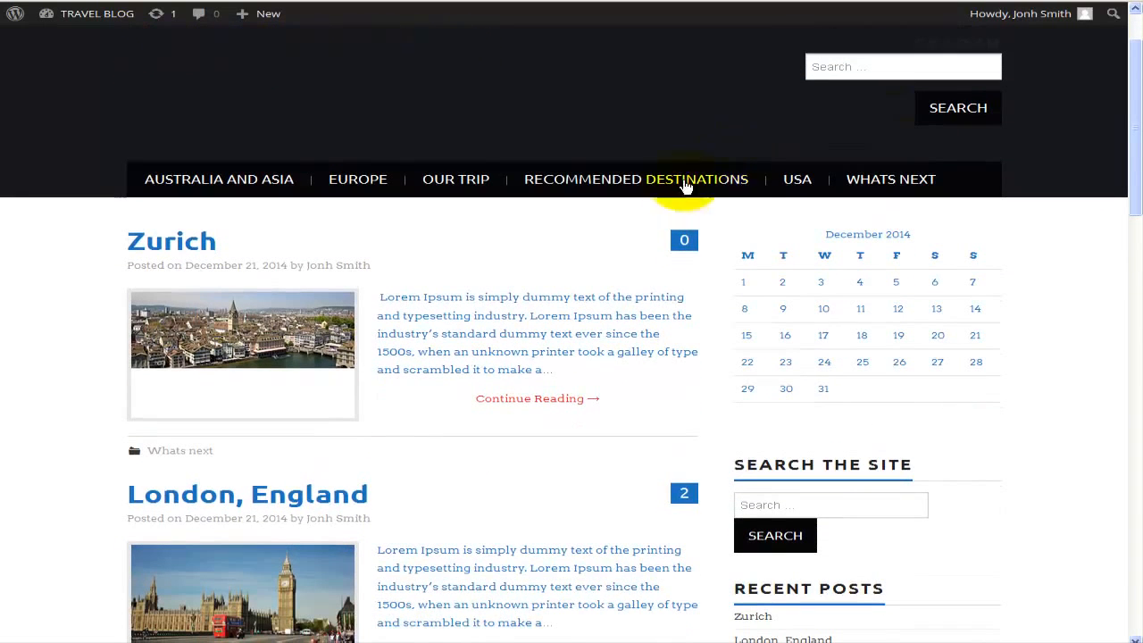